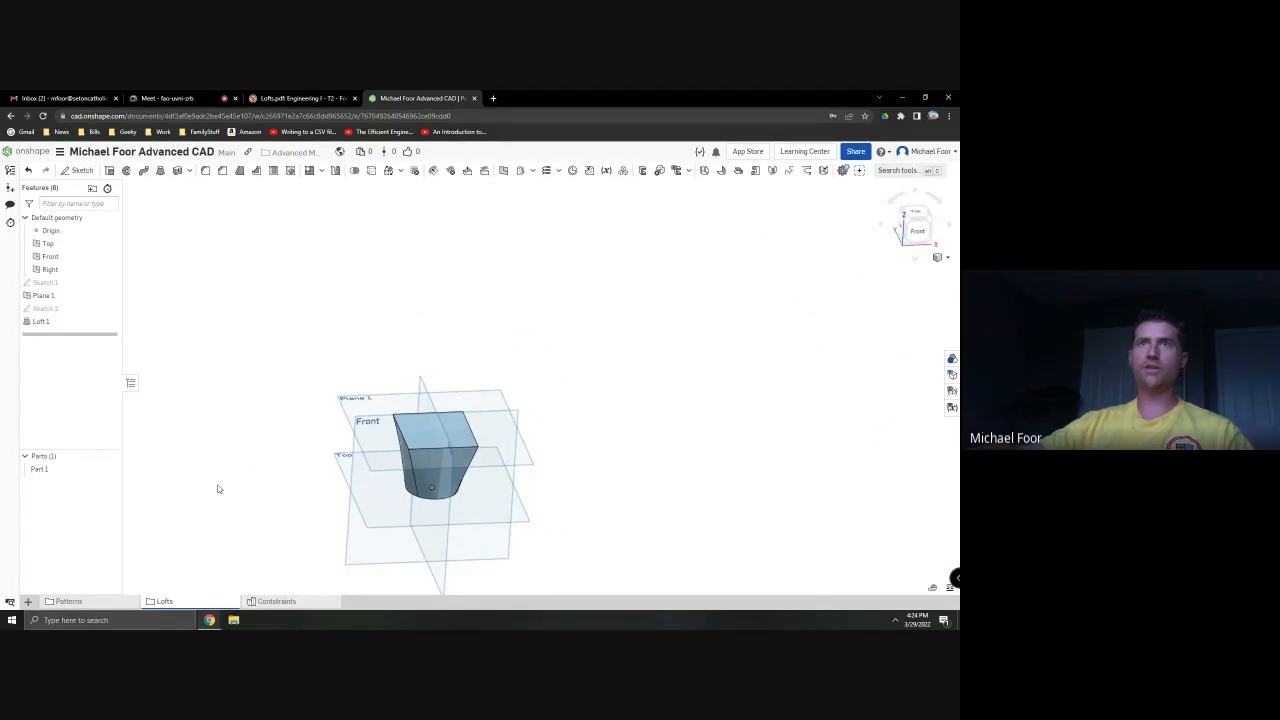
# Open the Lofts folder of the document and view the Practice 2 and Practice 1 part studios
pyautogui.moveTo(217, 488); pyautogui.dragTo(211, 485, button='right')
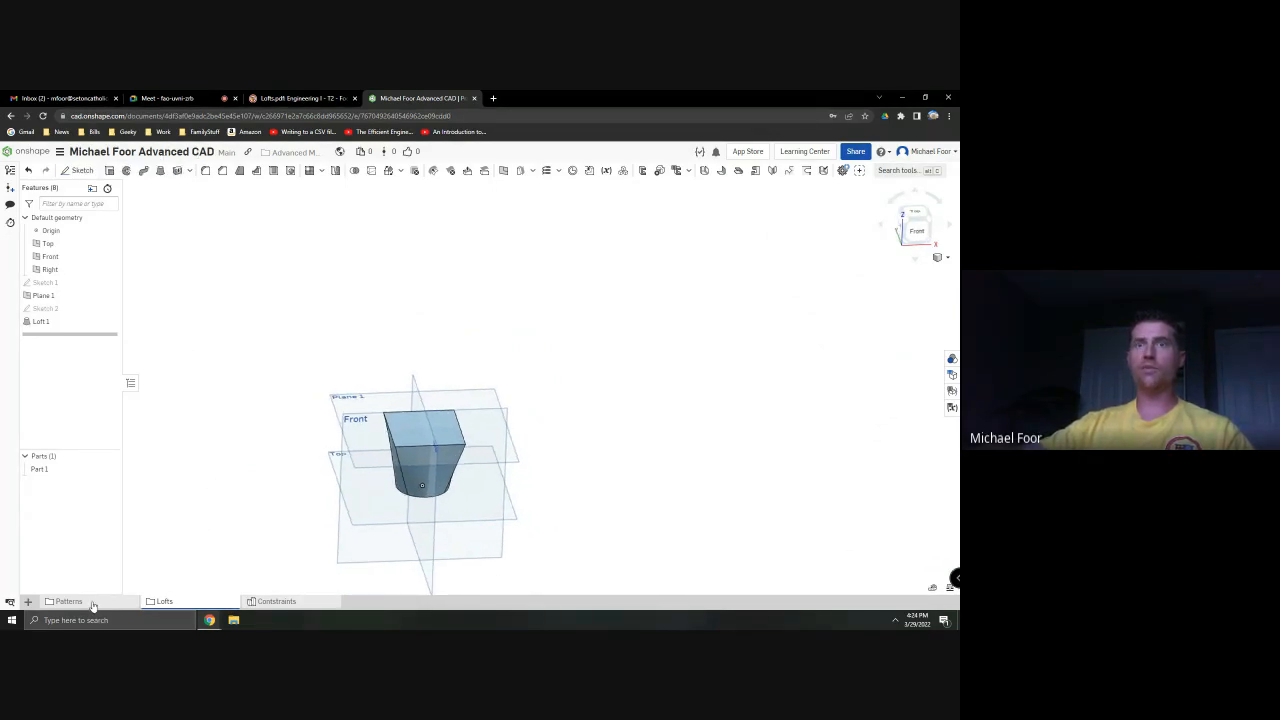
pyautogui.click(216, 602)
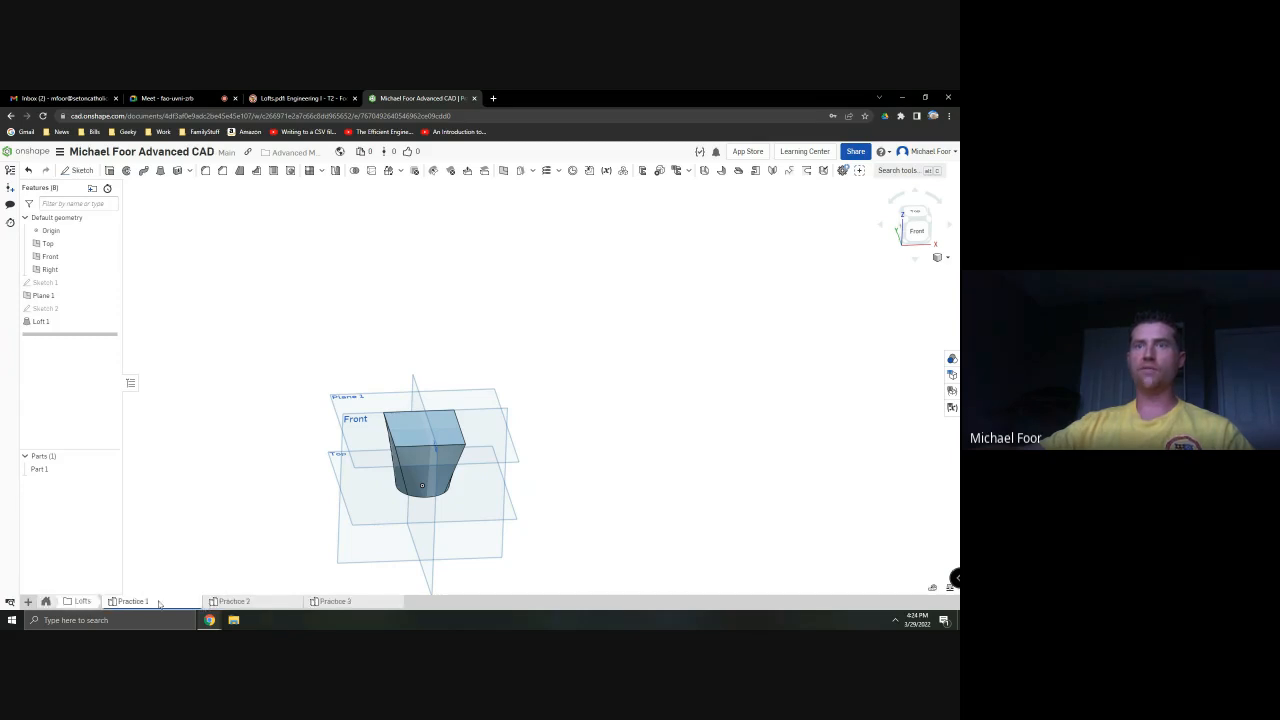
pyautogui.click(224, 602)
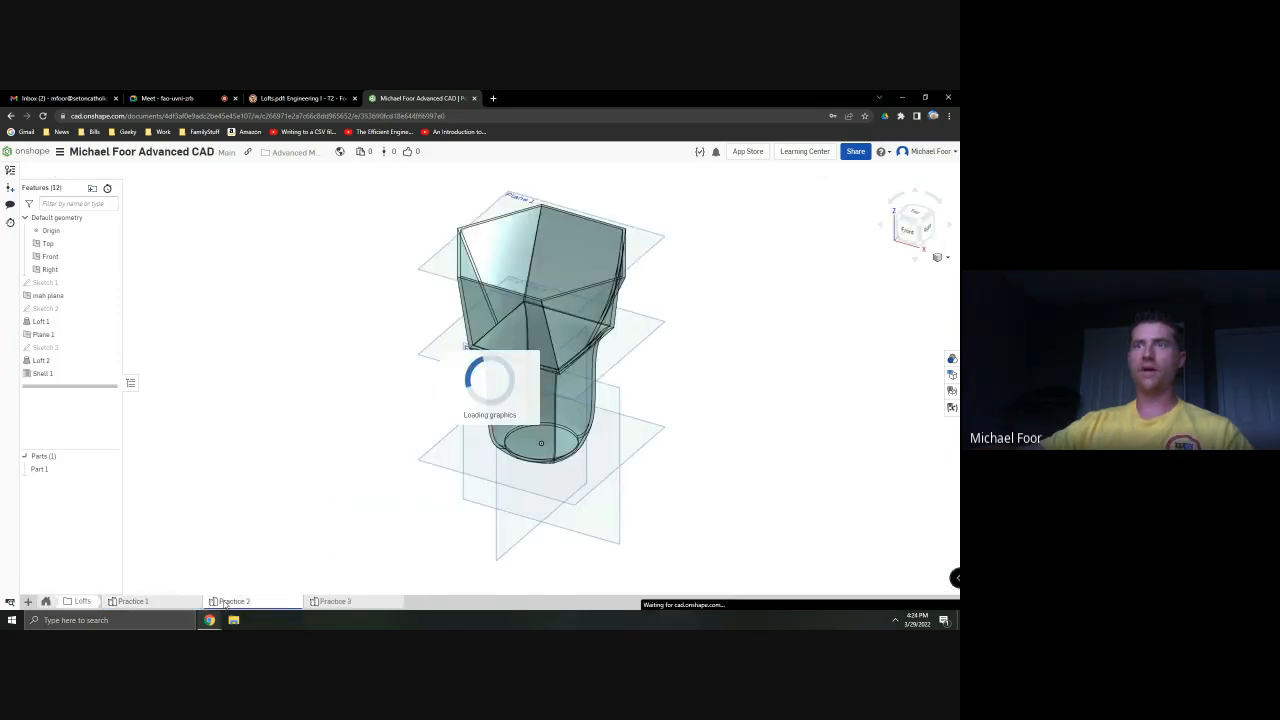
pyautogui.click(162, 601)
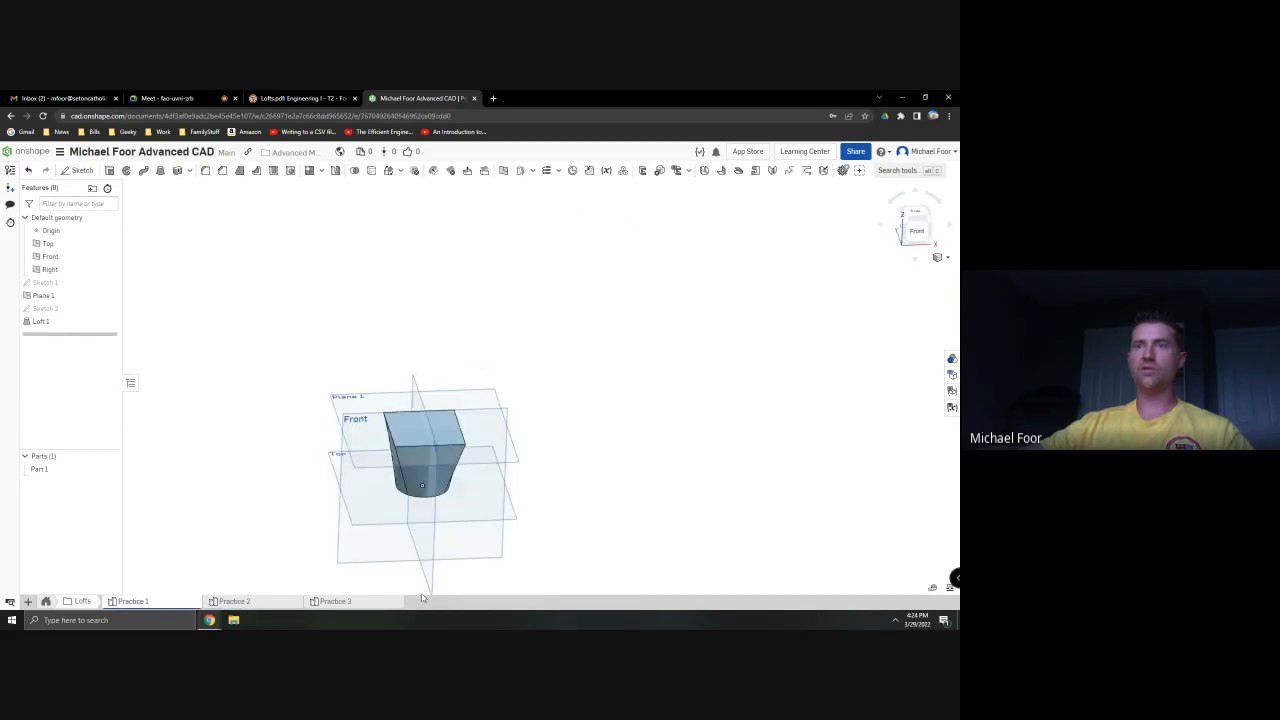
pyautogui.scroll(-1, 252, 488)
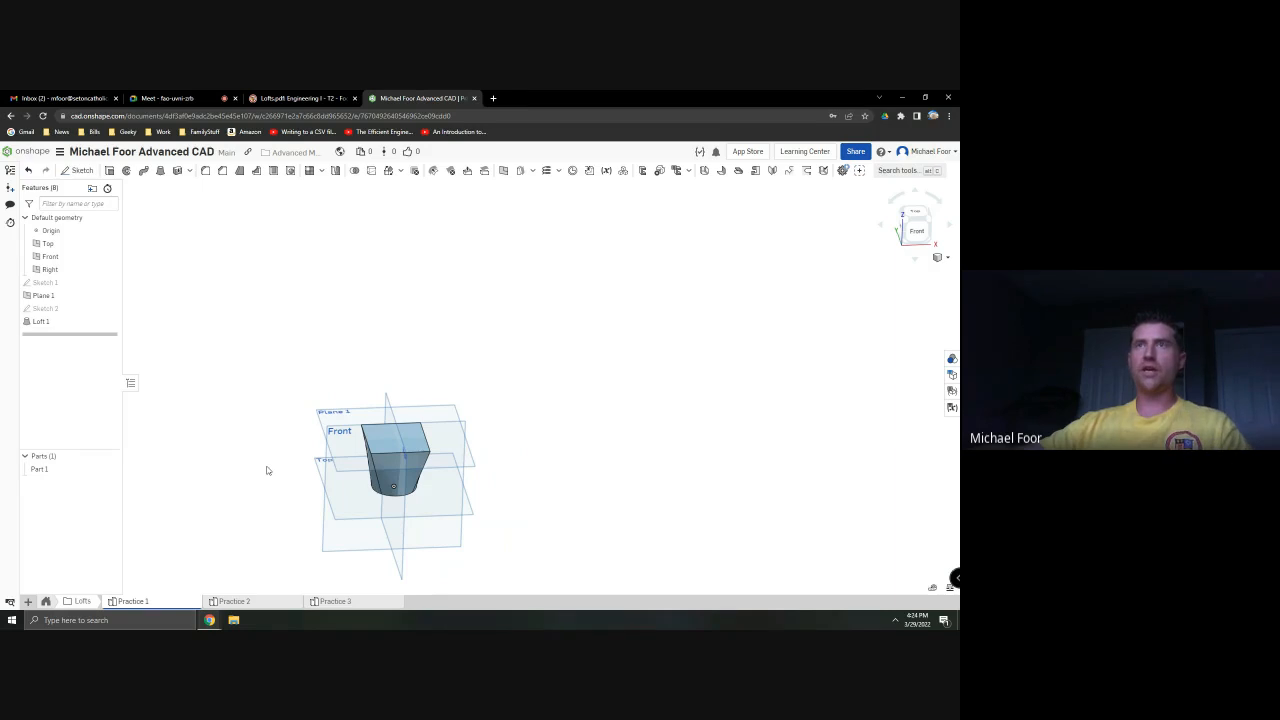
# Switch to Lofts.pdf in the course site and find the page for Assignment 2: trash can
pyautogui.click(316, 99)
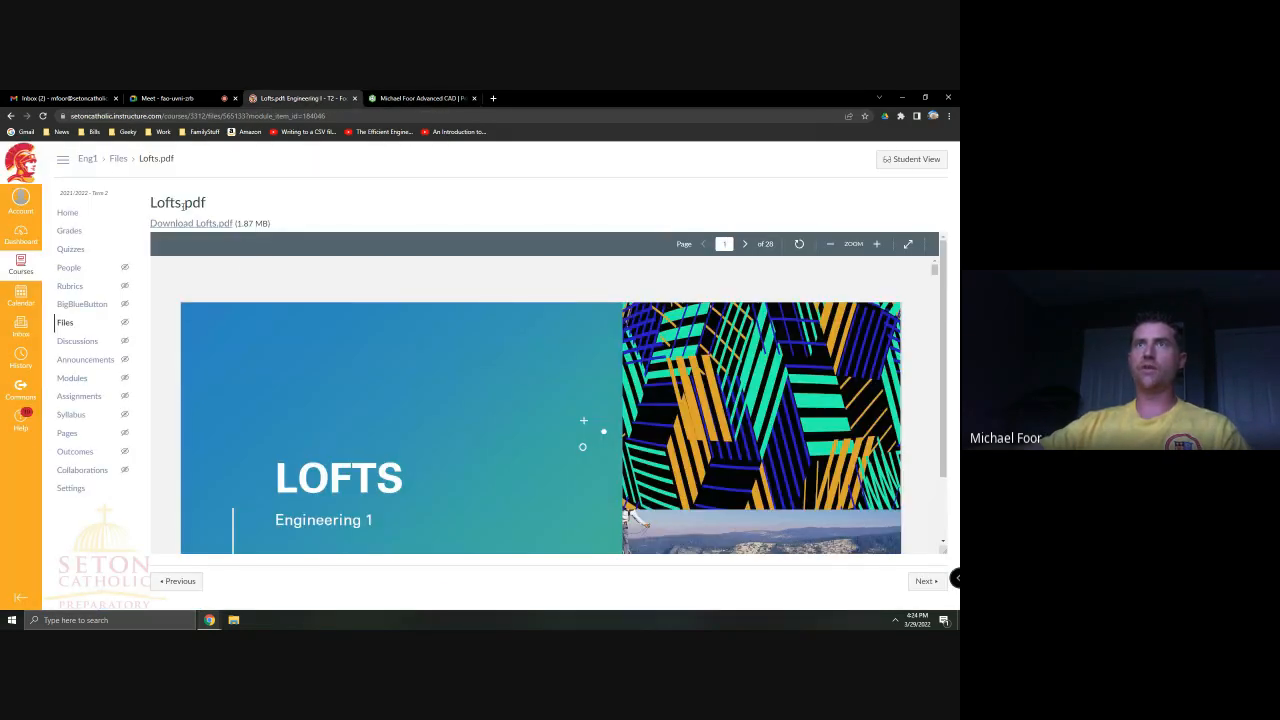
pyautogui.scroll(-9, 286, 280)
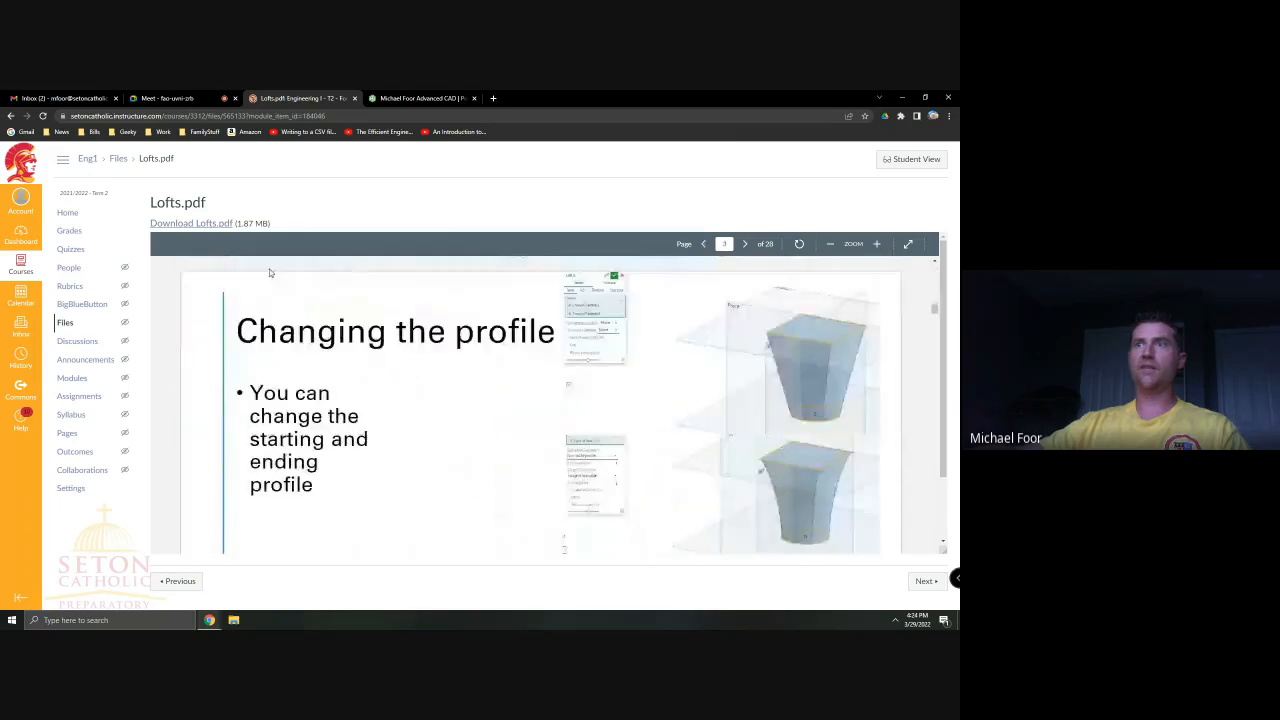
pyautogui.scroll(-3, 269, 272)
pyautogui.scroll(-12, 269, 272)
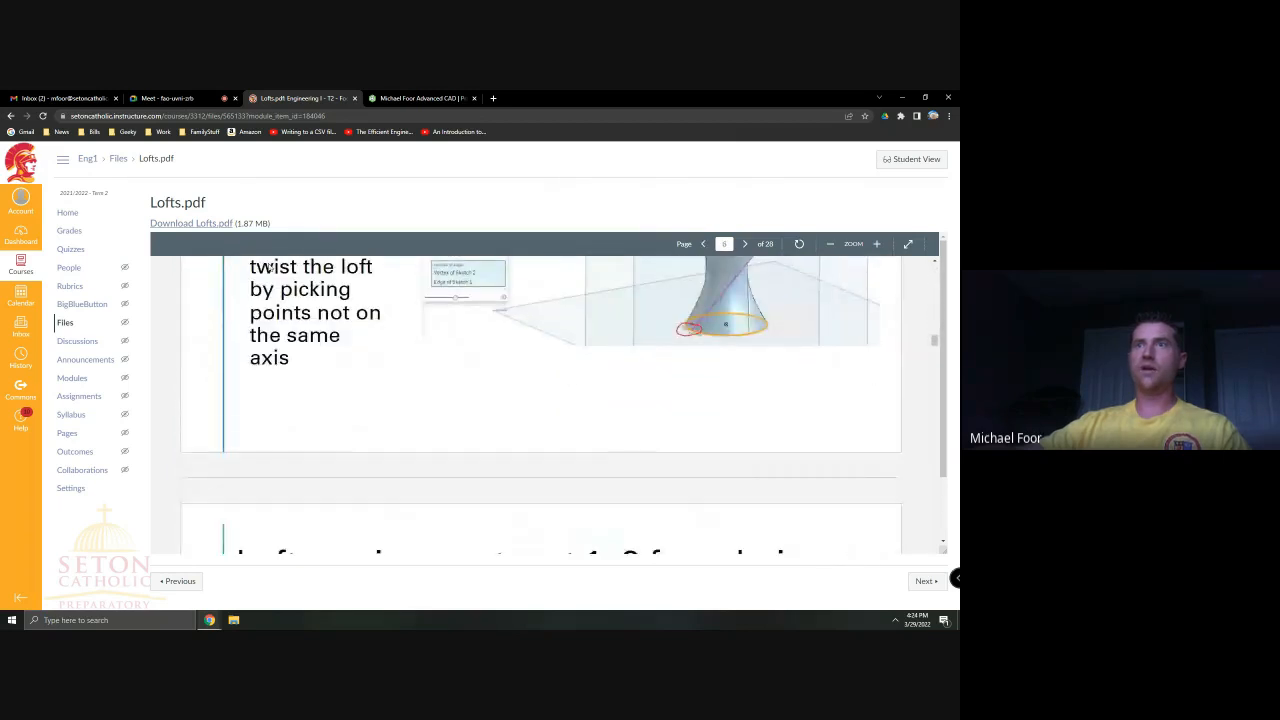
pyautogui.scroll(-4, 268, 263)
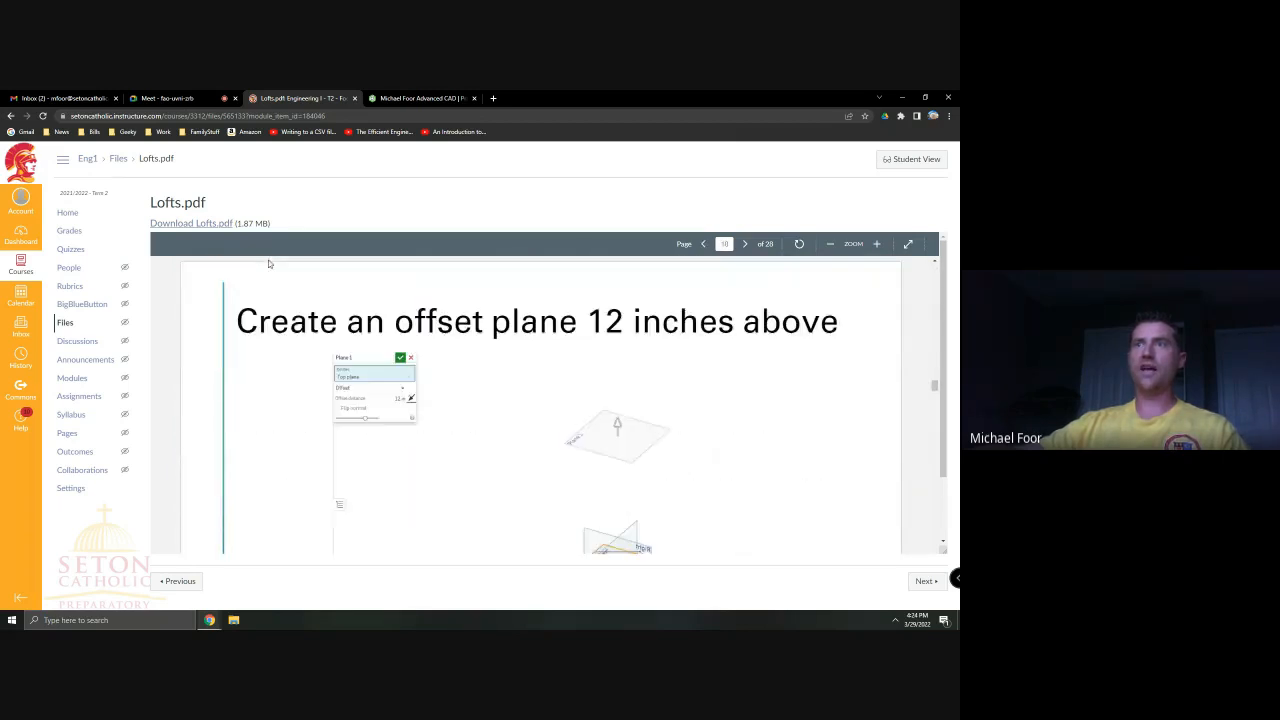
pyautogui.scroll(5, 268, 263)
pyautogui.scroll(4, 268, 263)
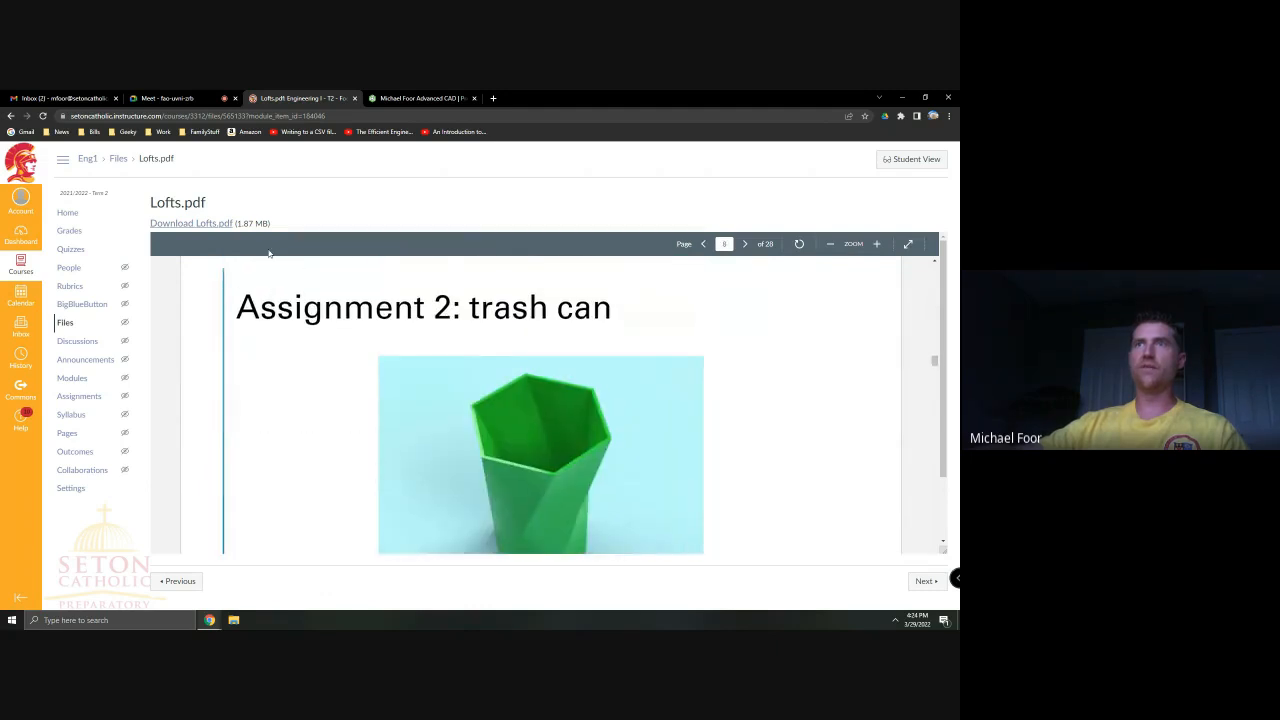
# Switch back to Onshape, add a new part studio to the Lofts folder and rename it Trash Can
pyautogui.click(400, 99)
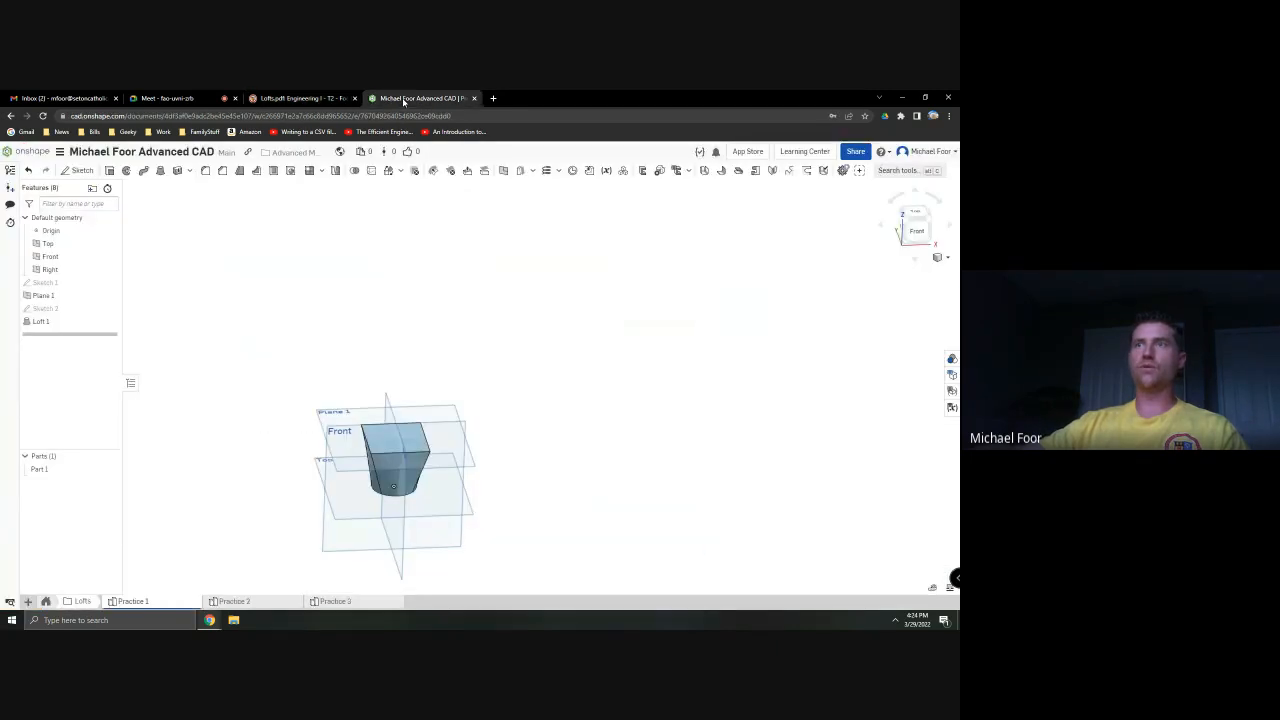
pyautogui.click(28, 601)
pyautogui.click(65, 533)
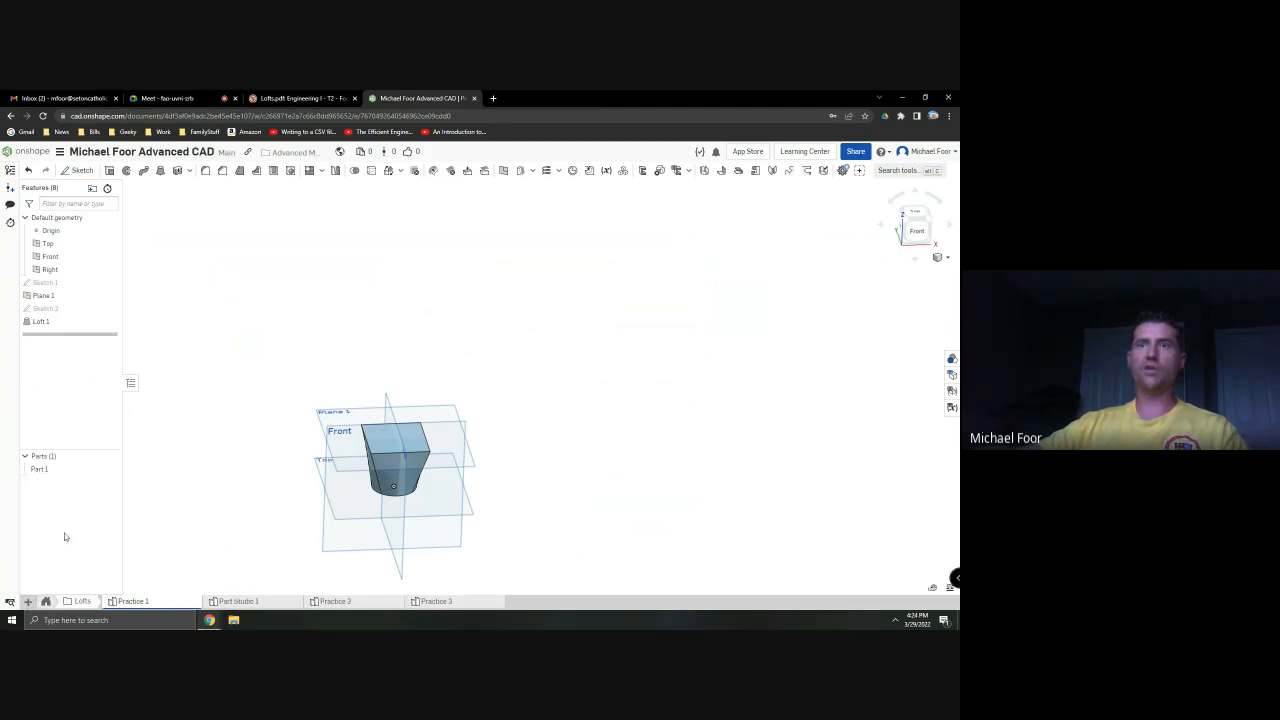
pyautogui.rightClick(258, 601)
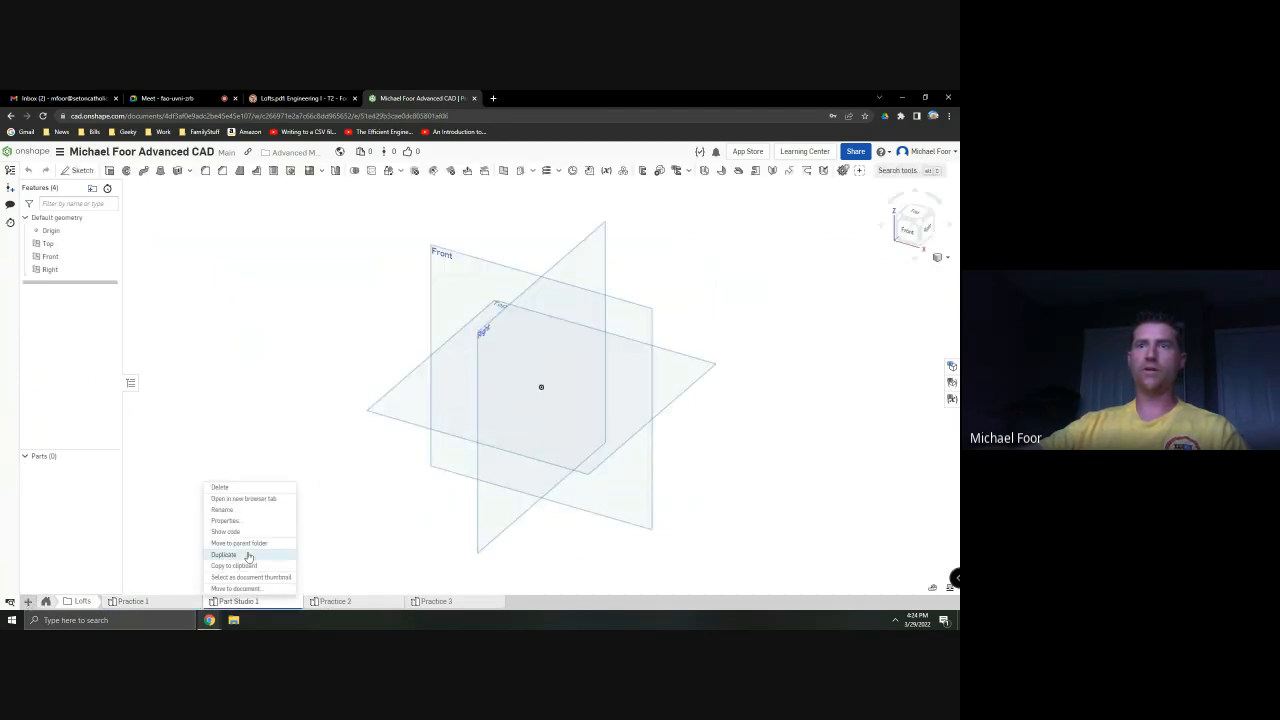
pyautogui.click(231, 511)
pyautogui.write('Tra')
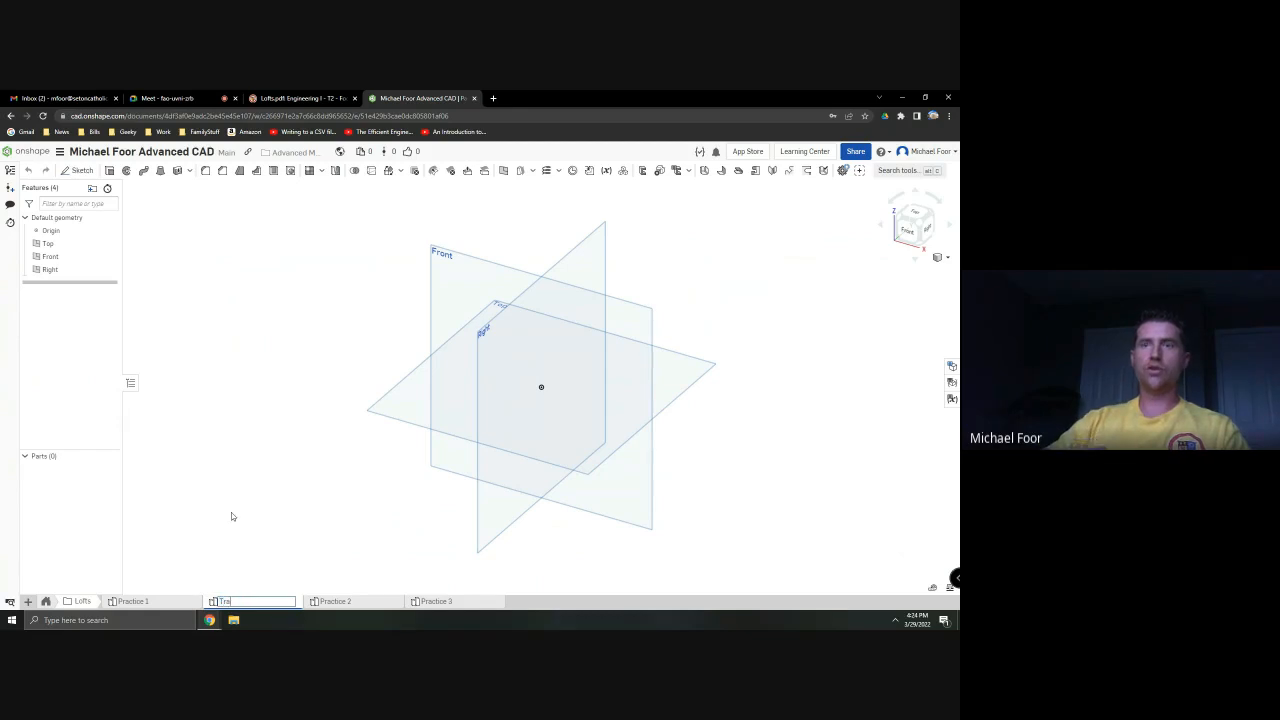
pyautogui.write('sh Can')
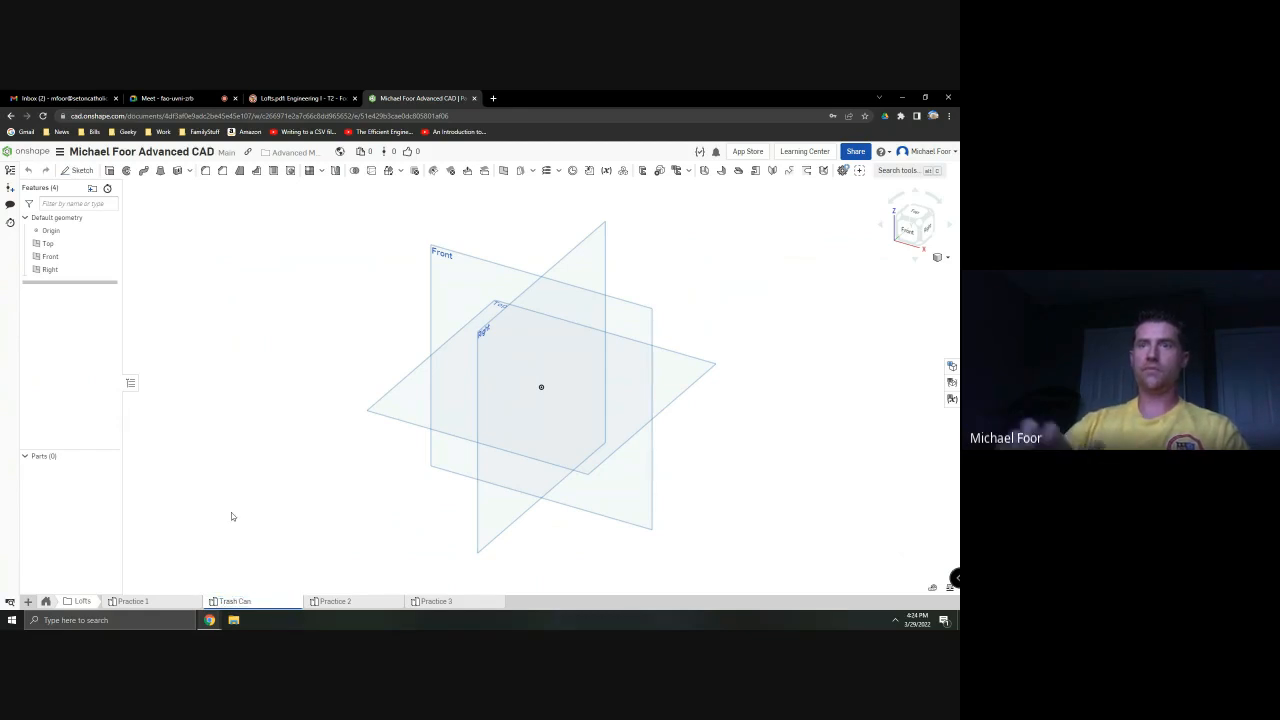
pyautogui.press('Return')
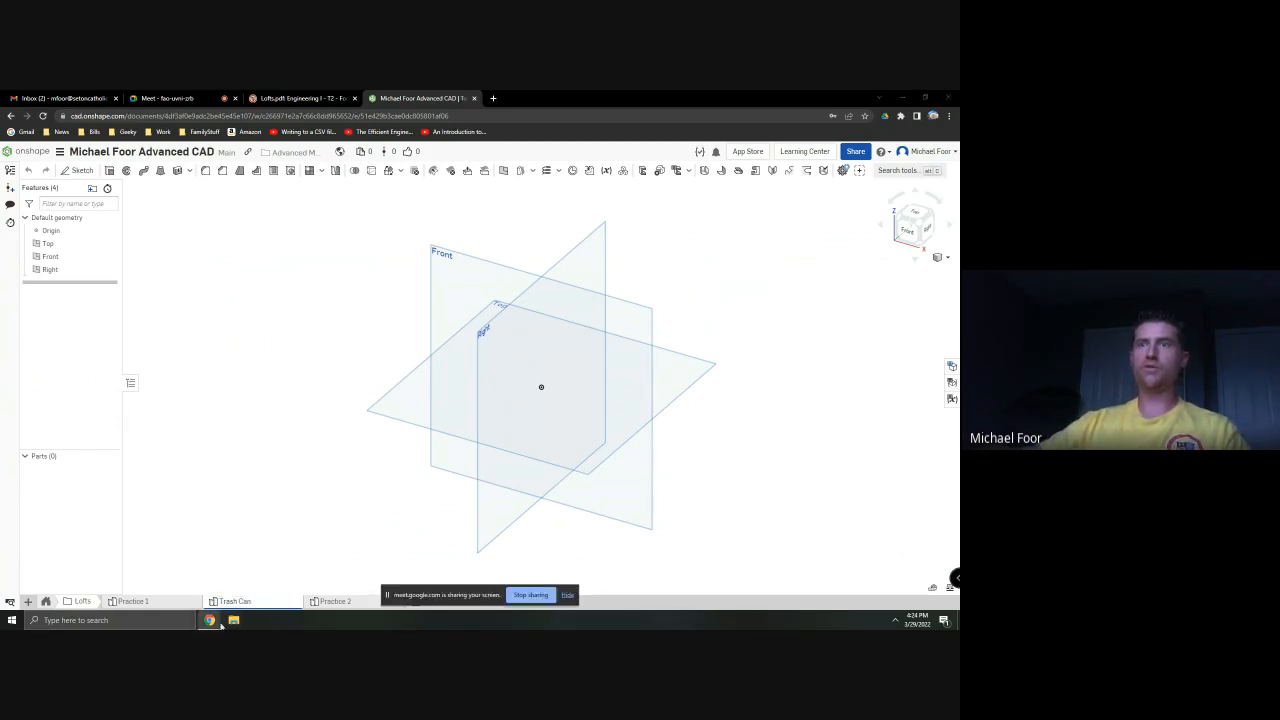
# Switch to the local Lofts.pdf window and examine the instructions for creating the bottom hexagon
pyautogui.moveTo(209, 620)
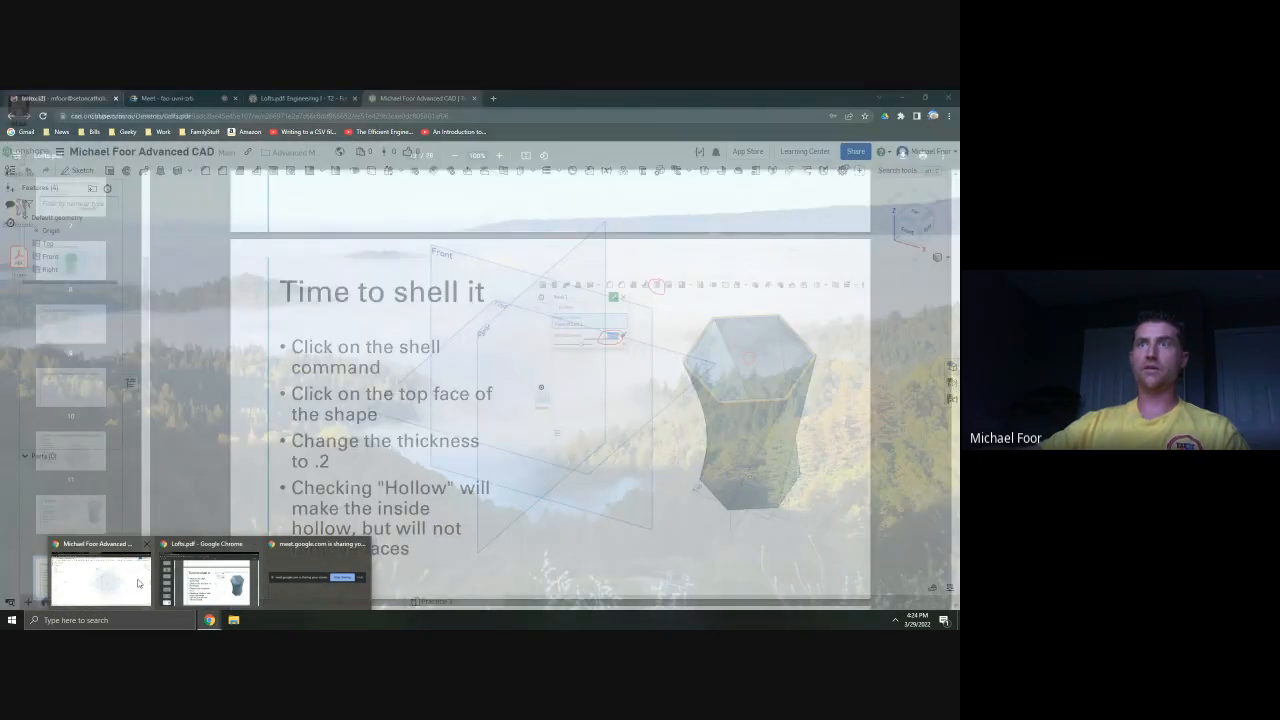
pyautogui.click(210, 580)
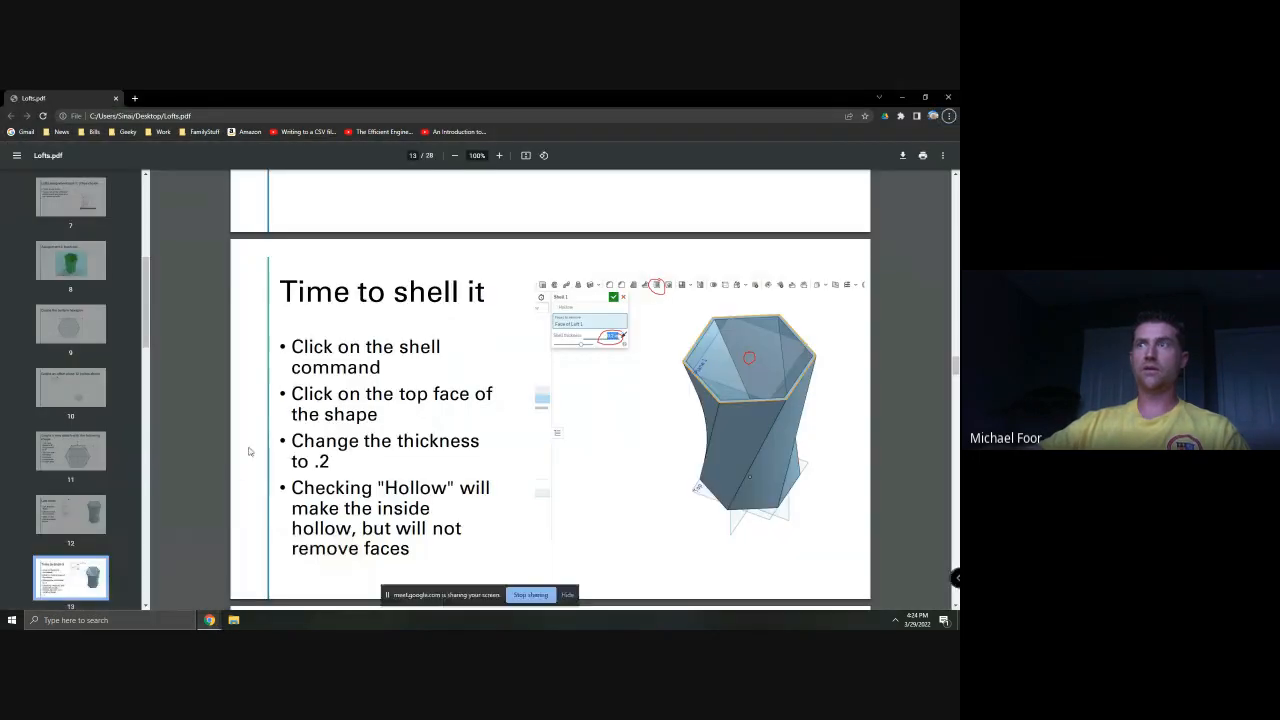
pyautogui.scroll(15, 254, 459)
pyautogui.scroll(1, 257, 457)
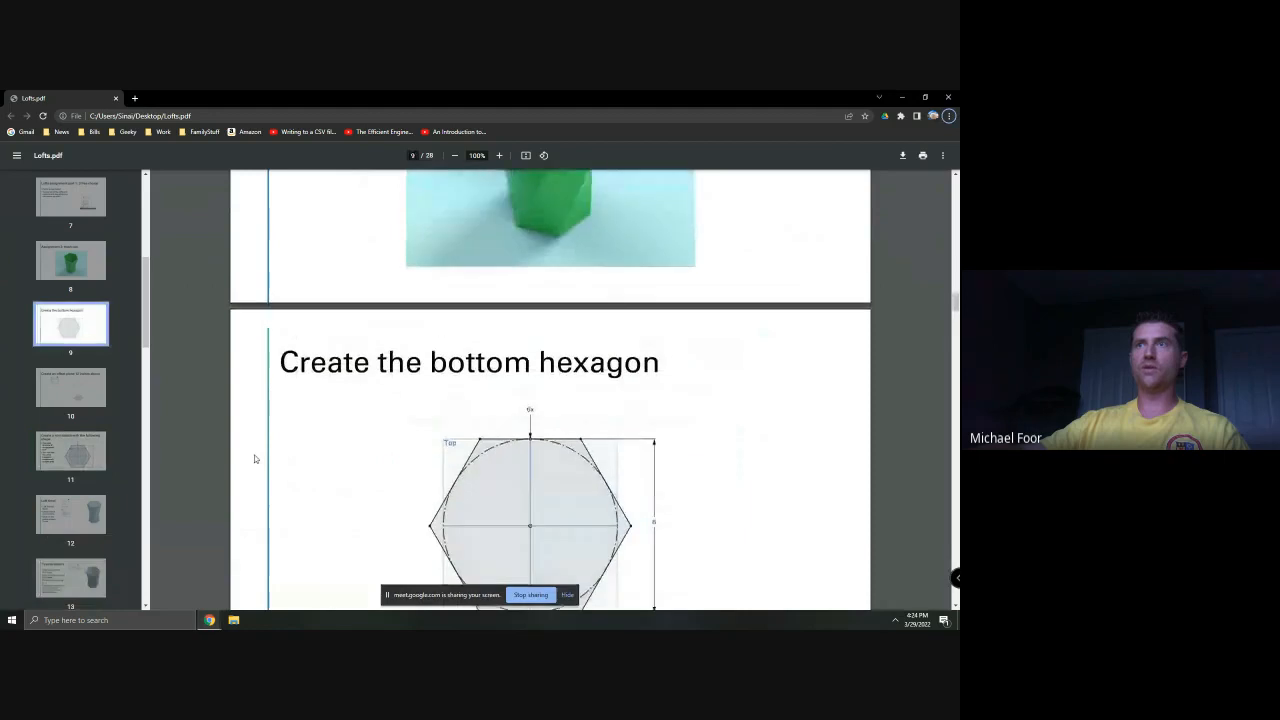
pyautogui.scroll(-3, 257, 450)
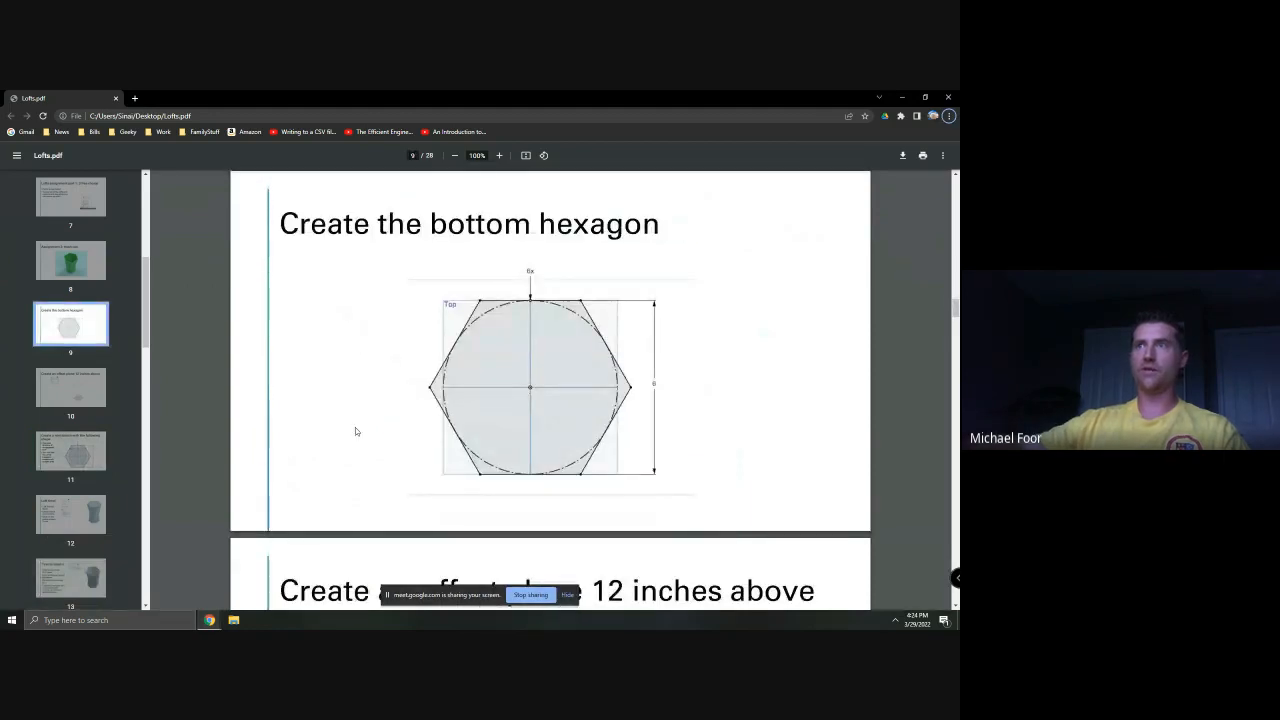
pyautogui.scroll(-3, 536, 364)
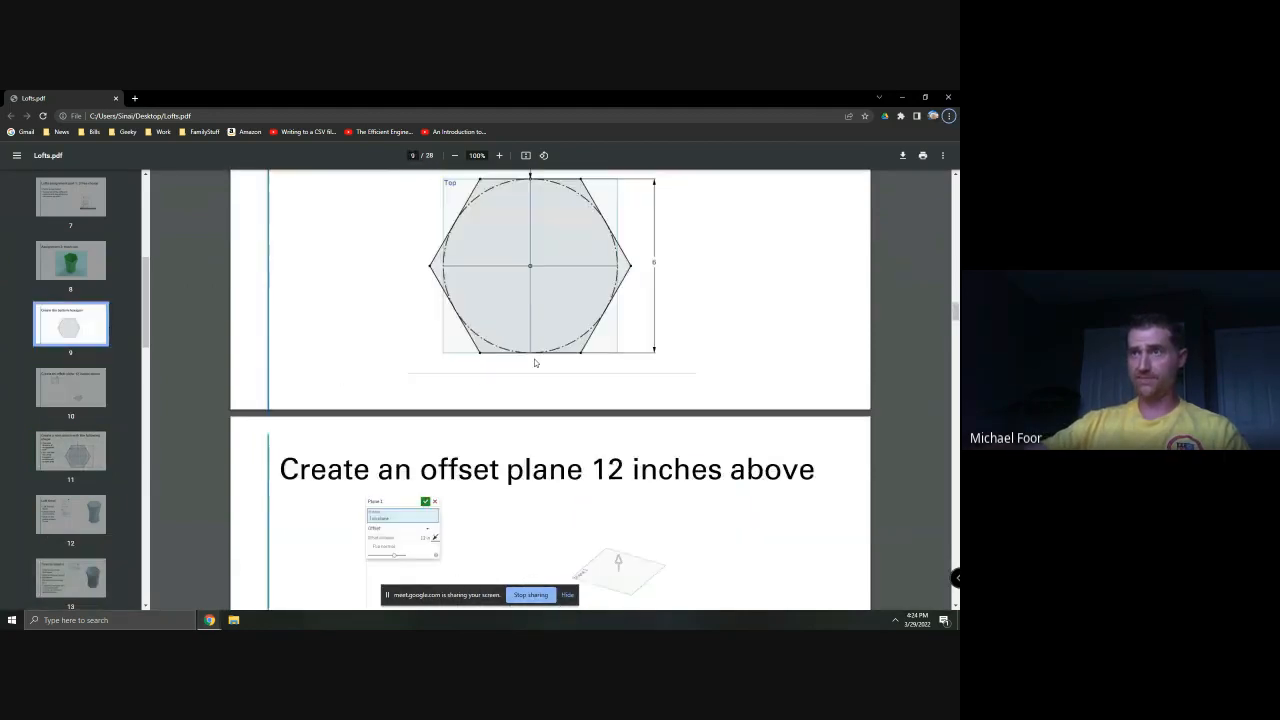
pyautogui.scroll(2, 569, 371)
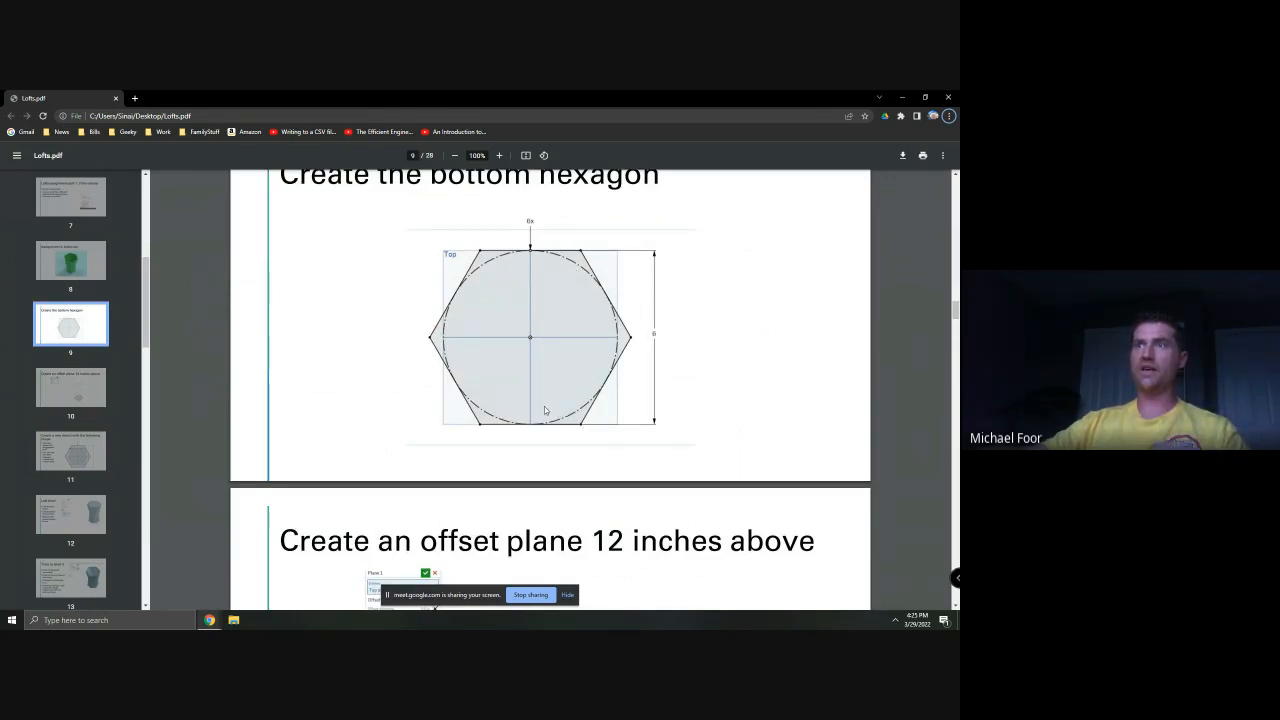
# Switch back to Onshape and sketch a six-sided circumscribed polygon, about 2.98 inches across flats, centred on the origin of the Top plane
pyautogui.hotkey('alt', 'Tab')
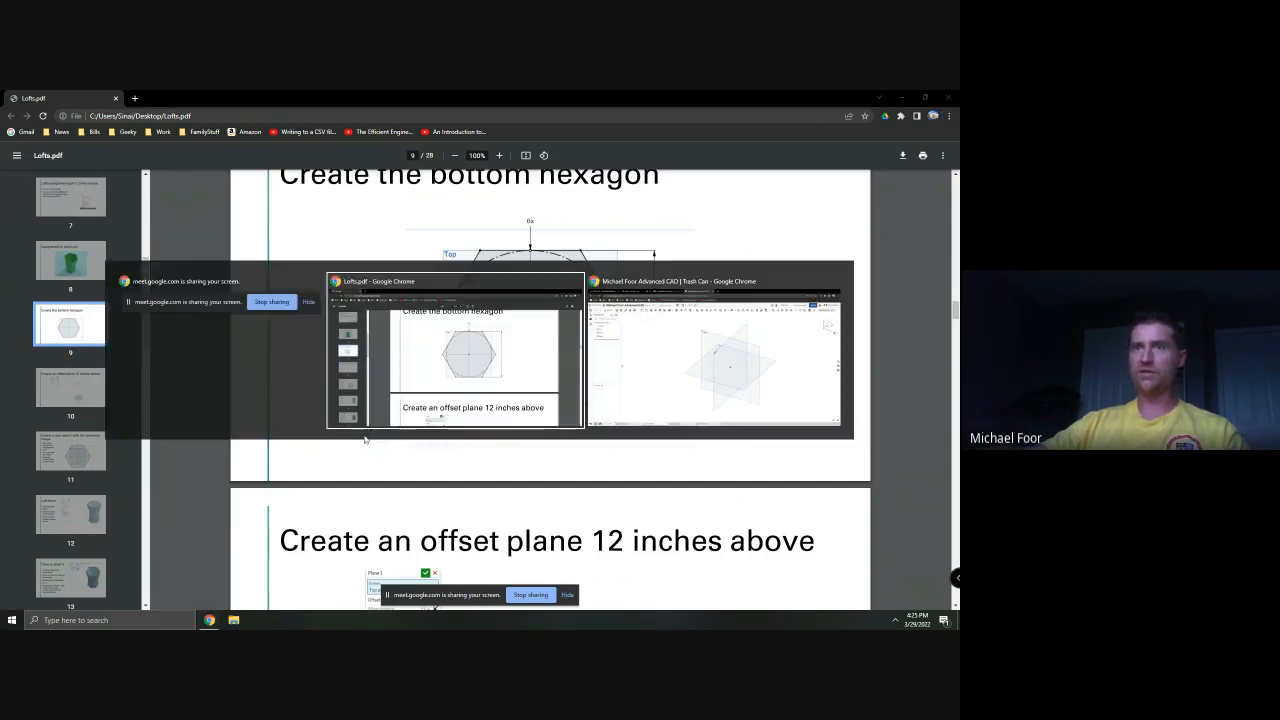
pyautogui.hotkey('alt', 'Tab')
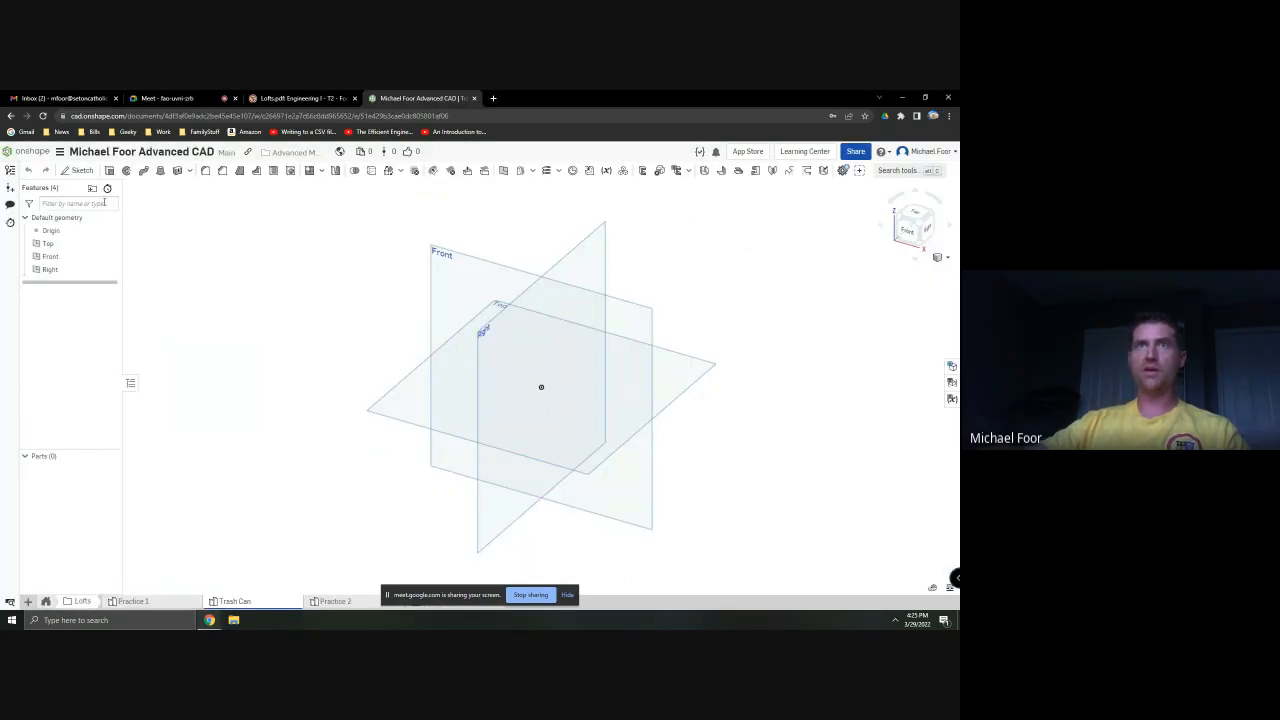
pyautogui.click(82, 172)
pyautogui.click(391, 395)
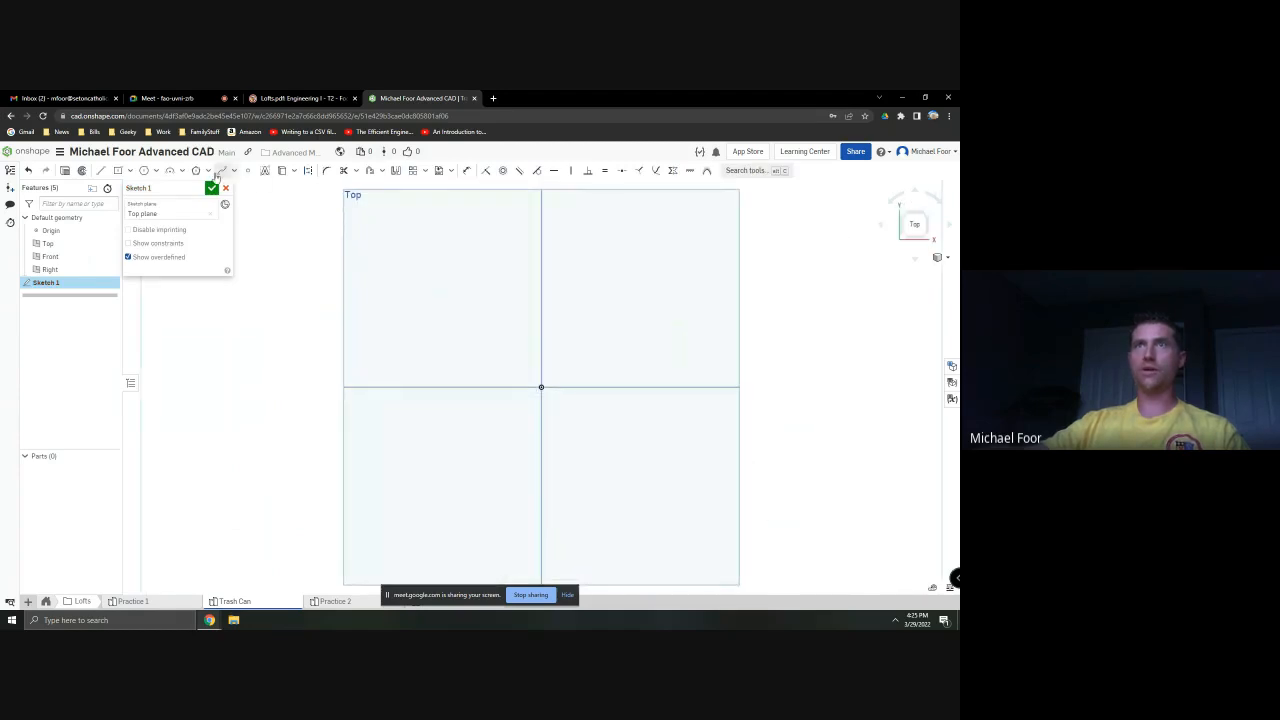
pyautogui.click(195, 172)
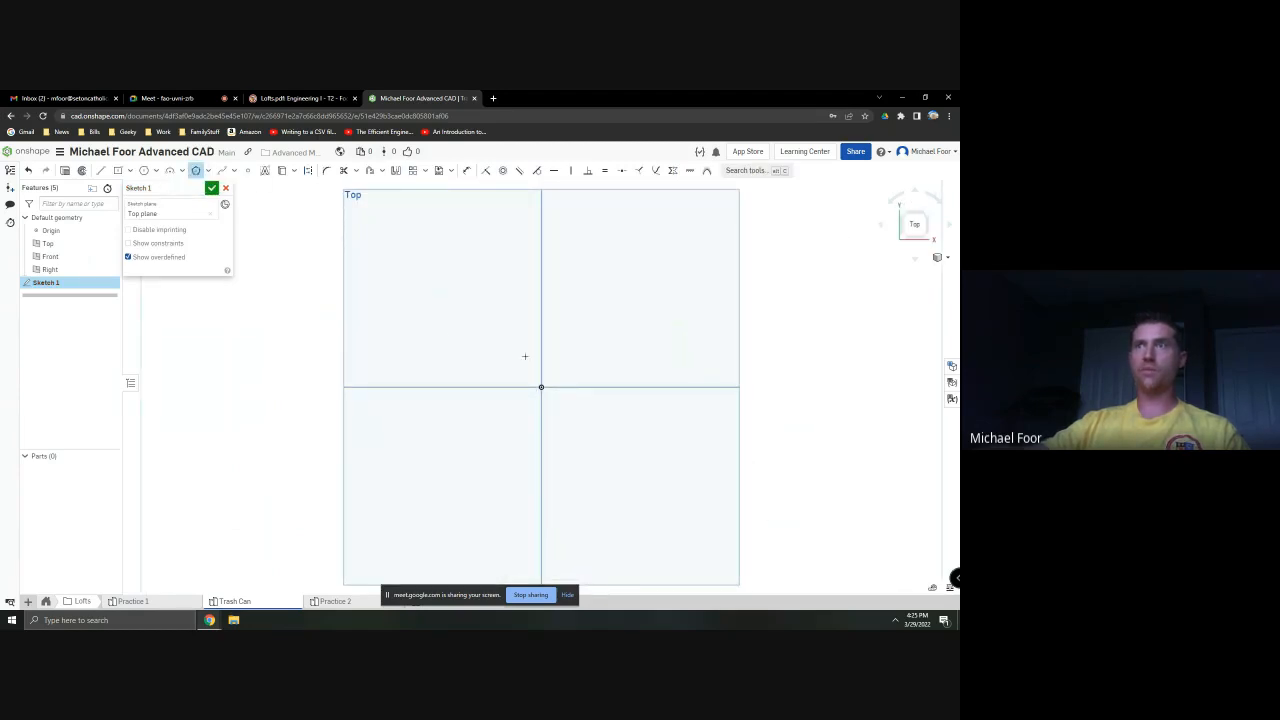
pyautogui.click(540, 386)
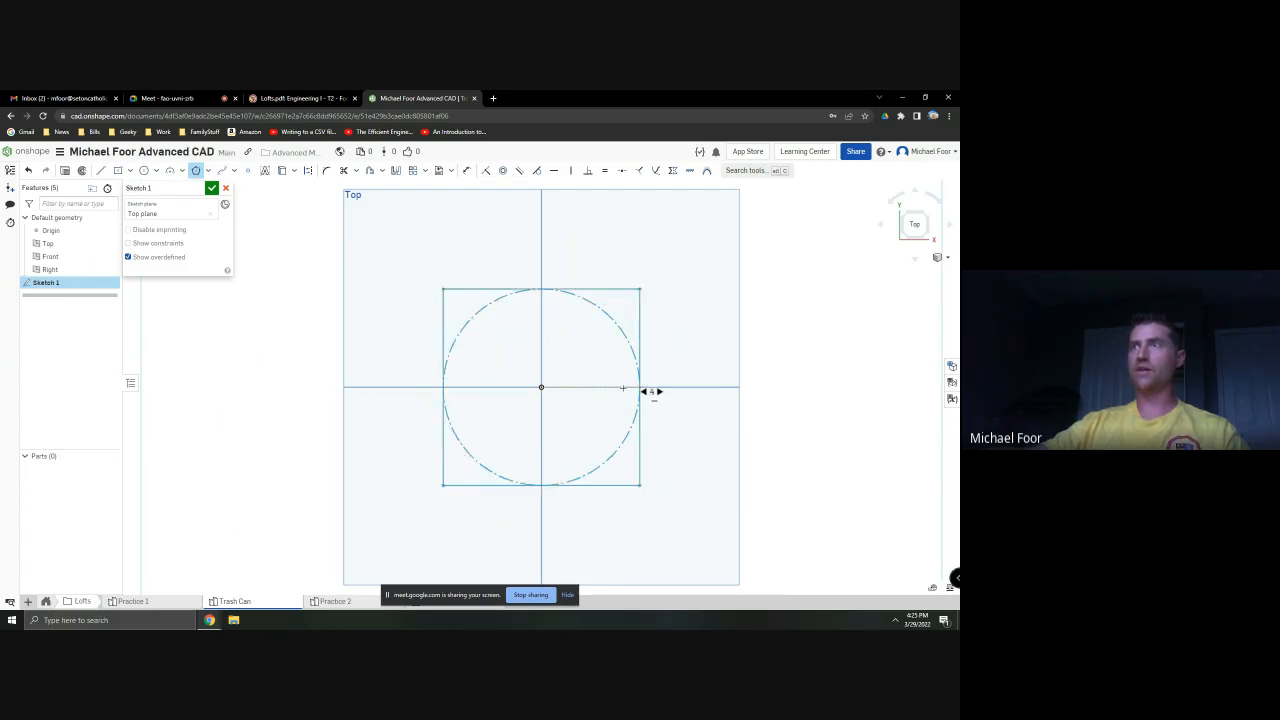
pyautogui.click(641, 387)
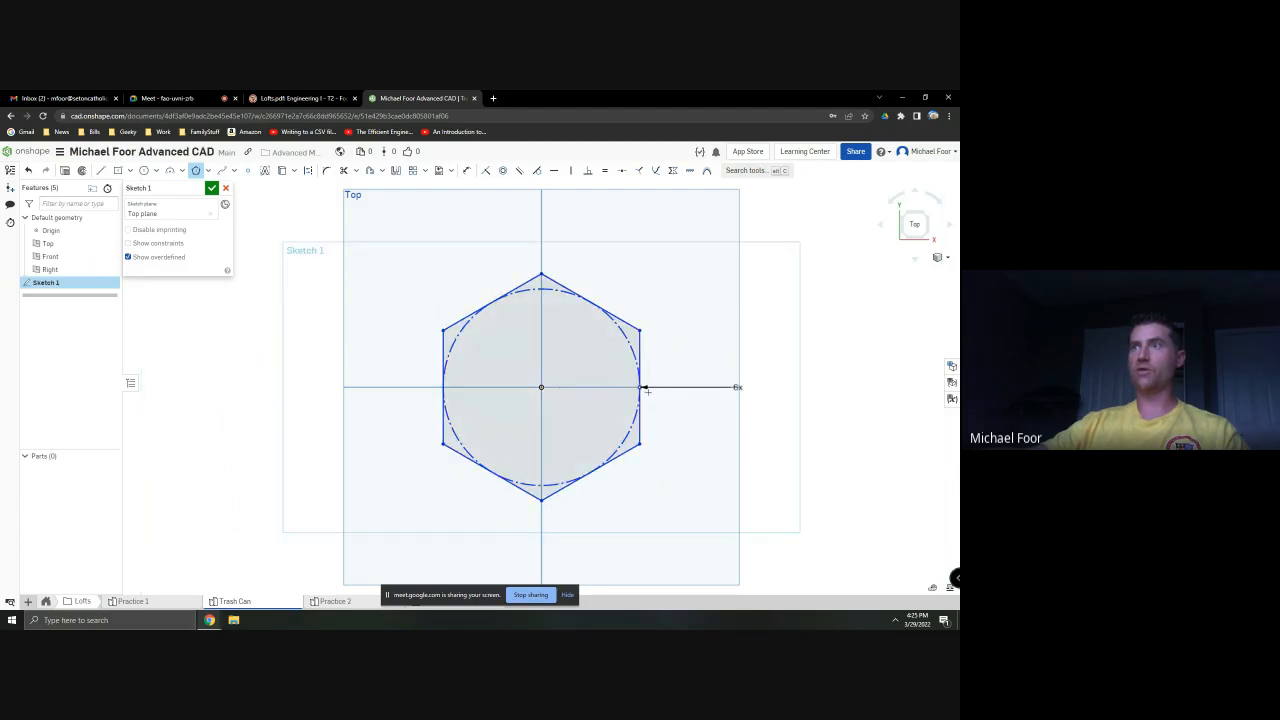
pyautogui.moveTo(671, 404); pyautogui.dragTo(671, 391, button='right')
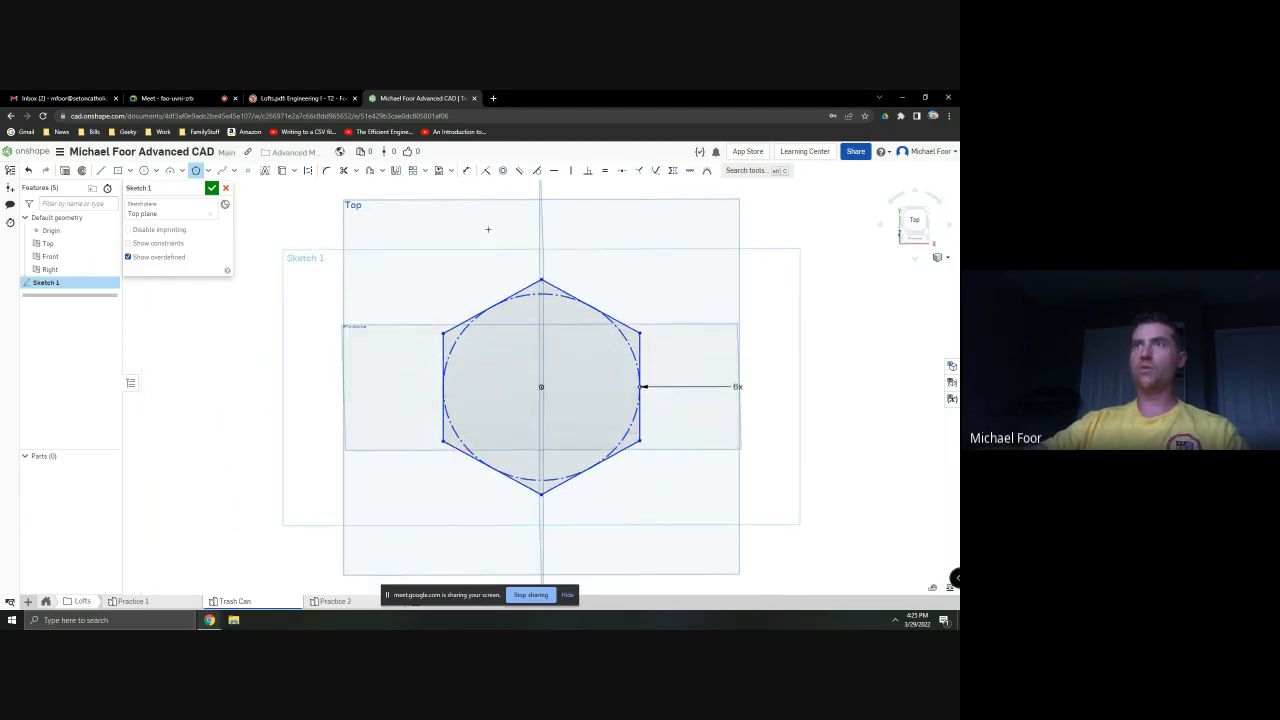
# Switch to the Lofts.pdf window, check the bottom hexagon drawing for its dimension, and return to Onshape
pyautogui.hotkey('alt', 'Tab')
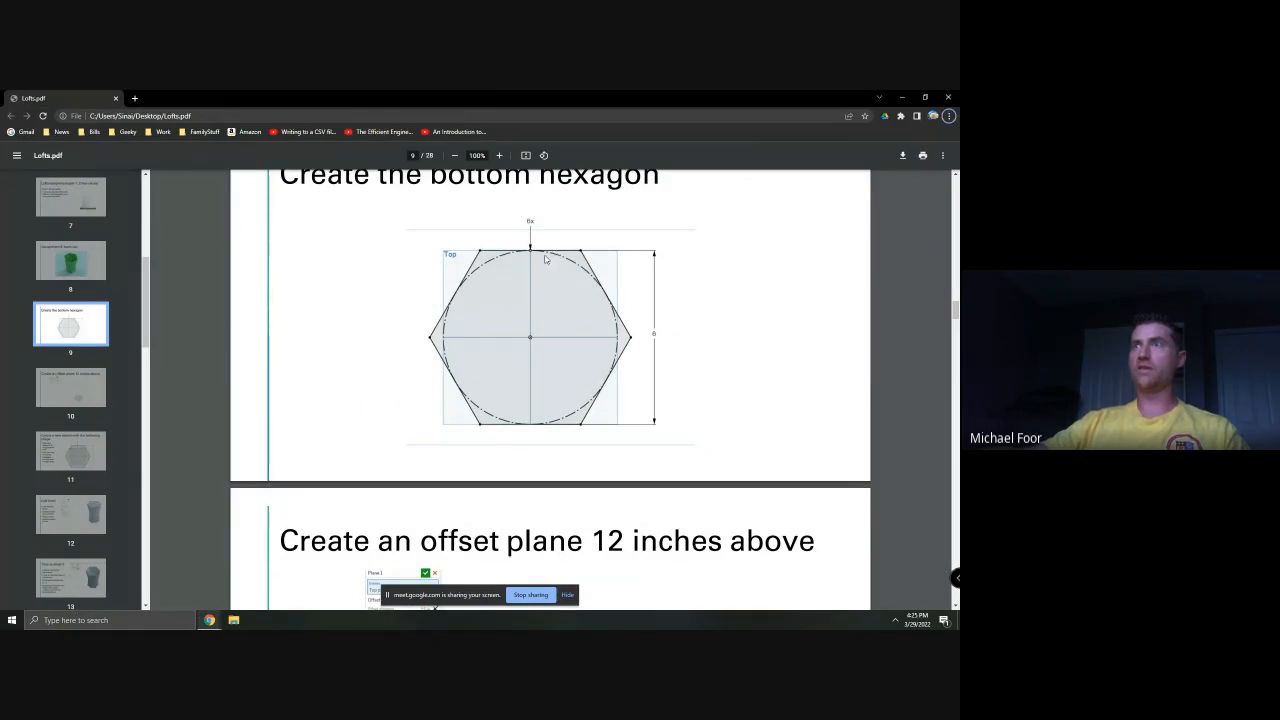
pyautogui.hotkey('alt', 'Tab')
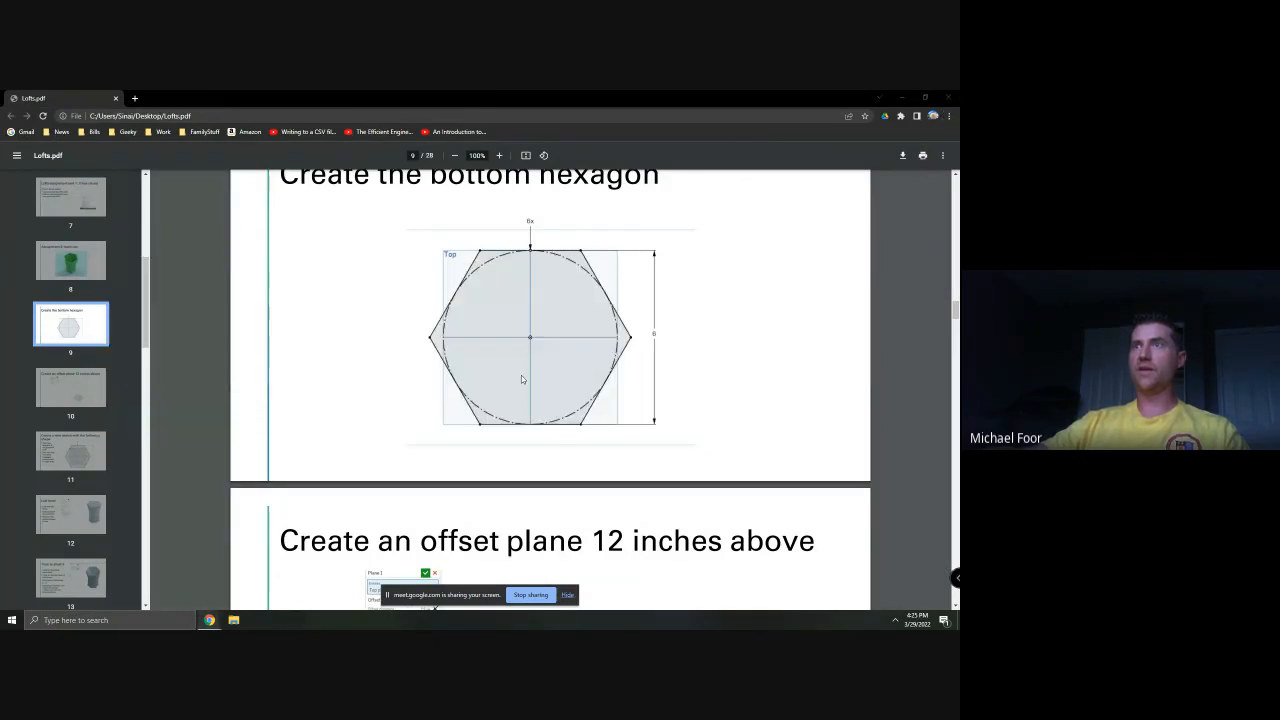
pyautogui.hotkey('alt', 'Tab')
pyautogui.press('Tab')
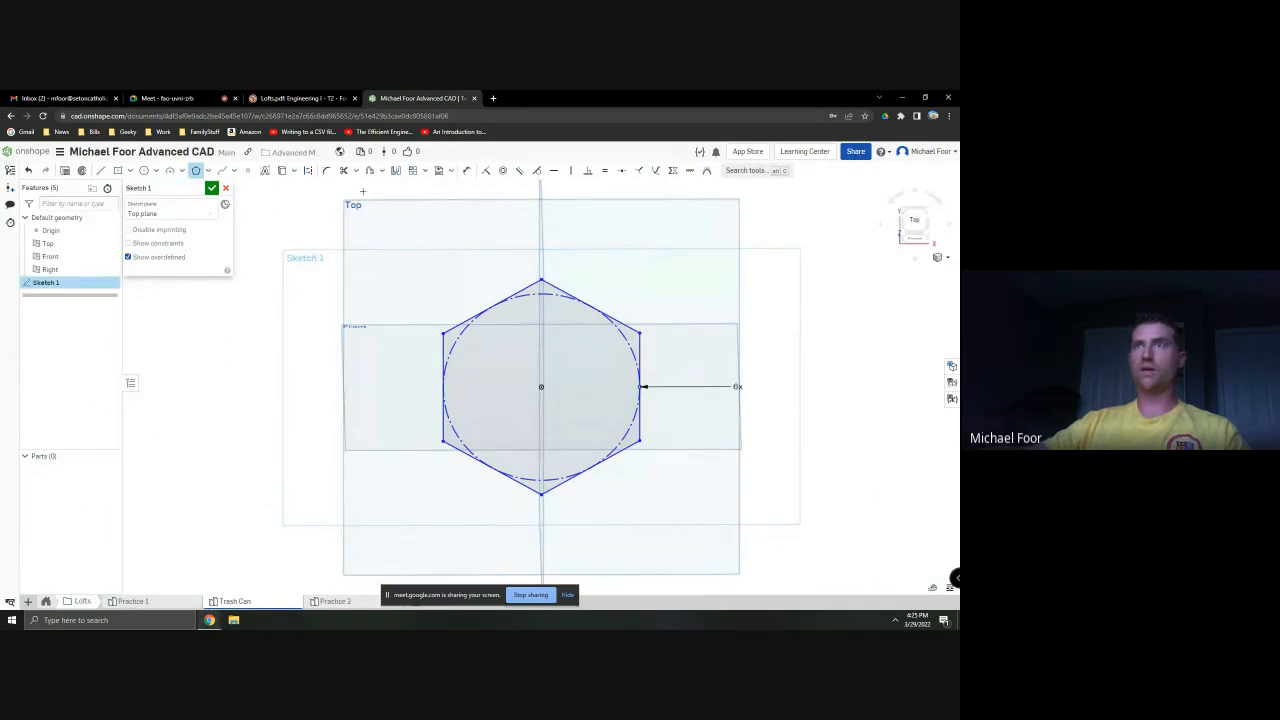
# Dimension the bottom hexagon to 6 inches between two opposite sides and finish the sketch
pyautogui.click(469, 171)
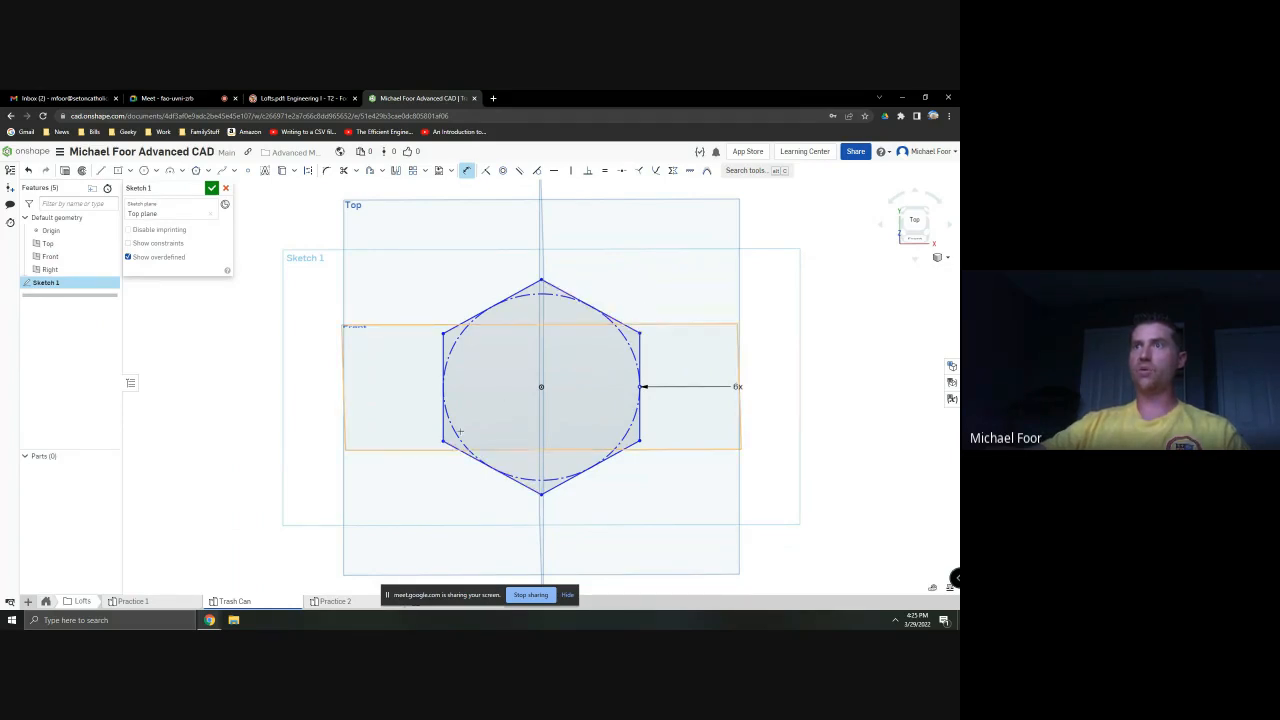
pyautogui.click(557, 287)
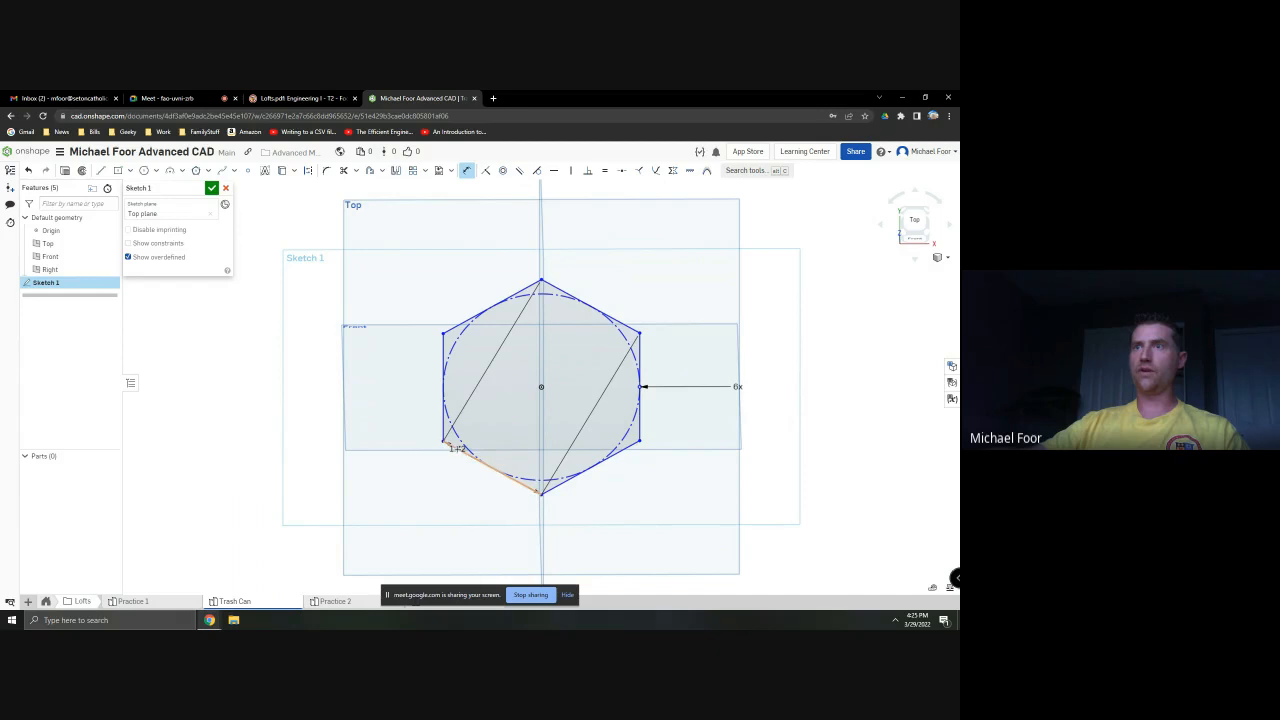
pyautogui.click(452, 447)
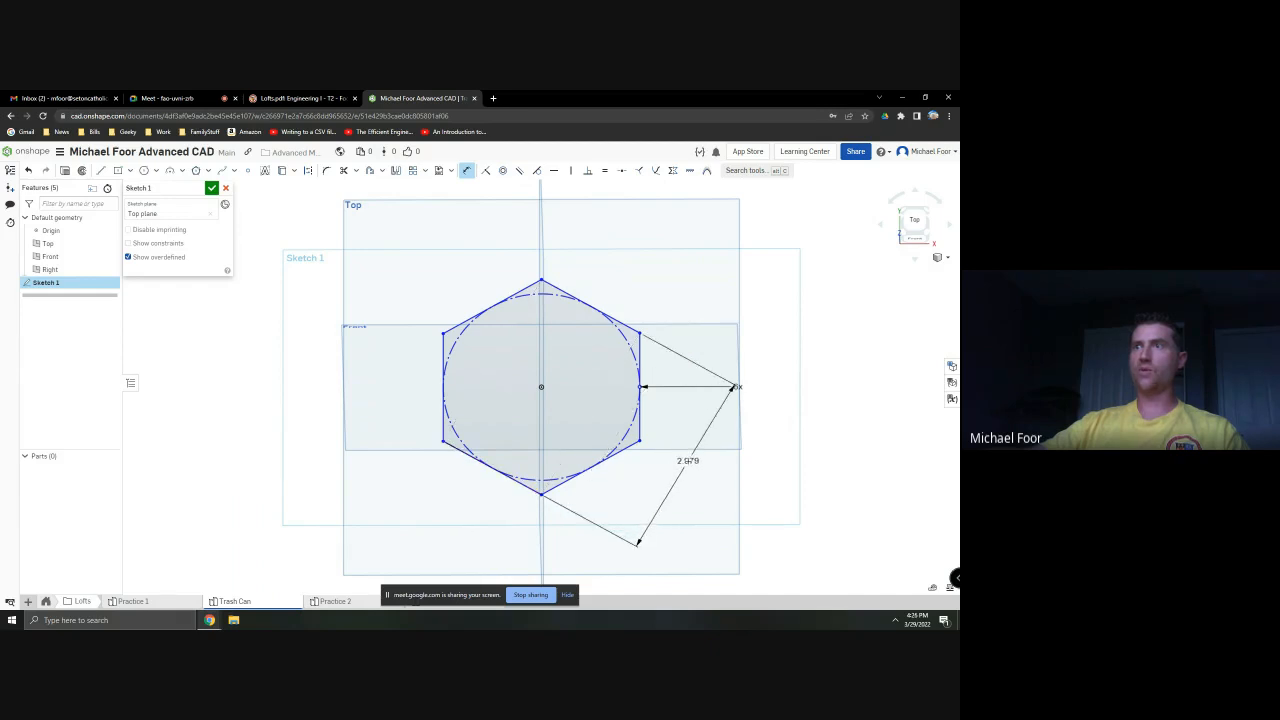
pyautogui.click(690, 456)
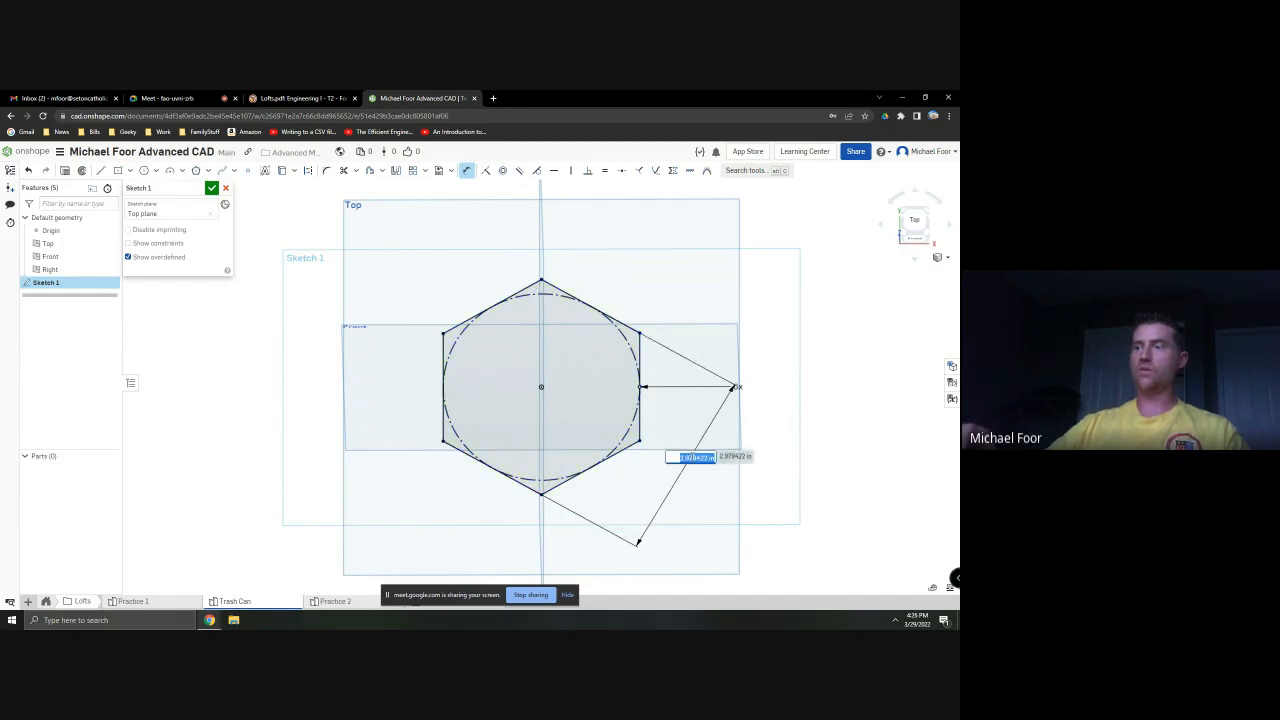
pyautogui.write('6')
pyautogui.press('Return')
pyautogui.scroll(-3, 733, 396)
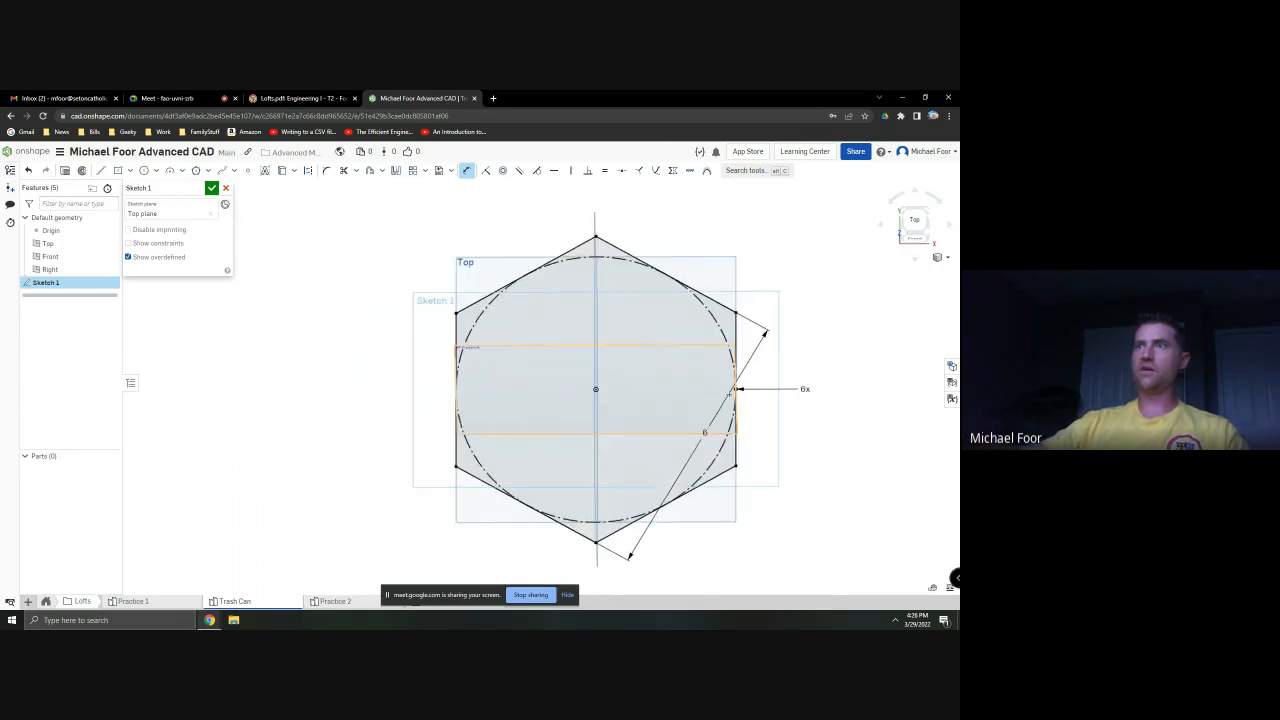
pyautogui.moveTo(733, 396); pyautogui.dragTo(731, 330, button='right')
pyautogui.click(211, 188)
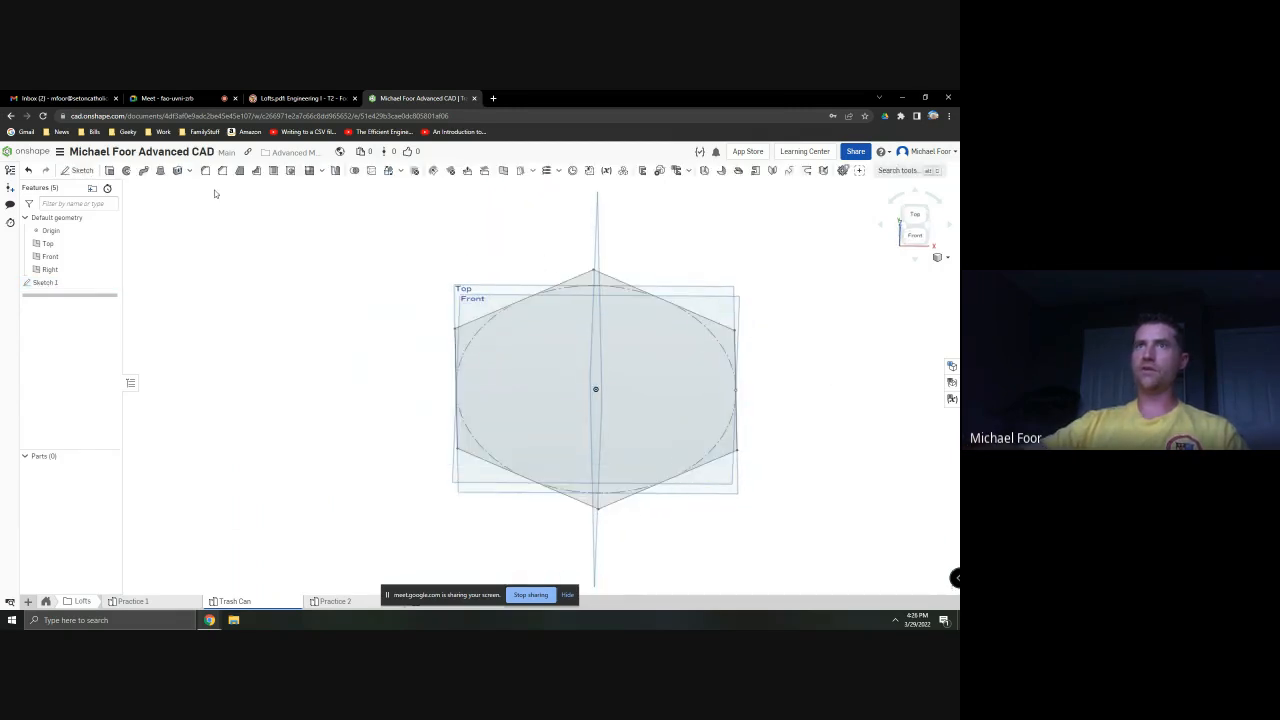
pyautogui.scroll(-2, 421, 284)
# Switch to Lofts.pdf, read the instruction page on creating the offset plane, and return to Onshape
pyautogui.hotkey('alt', 'Tab')
pyautogui.hotkey('alt', 'Tab')
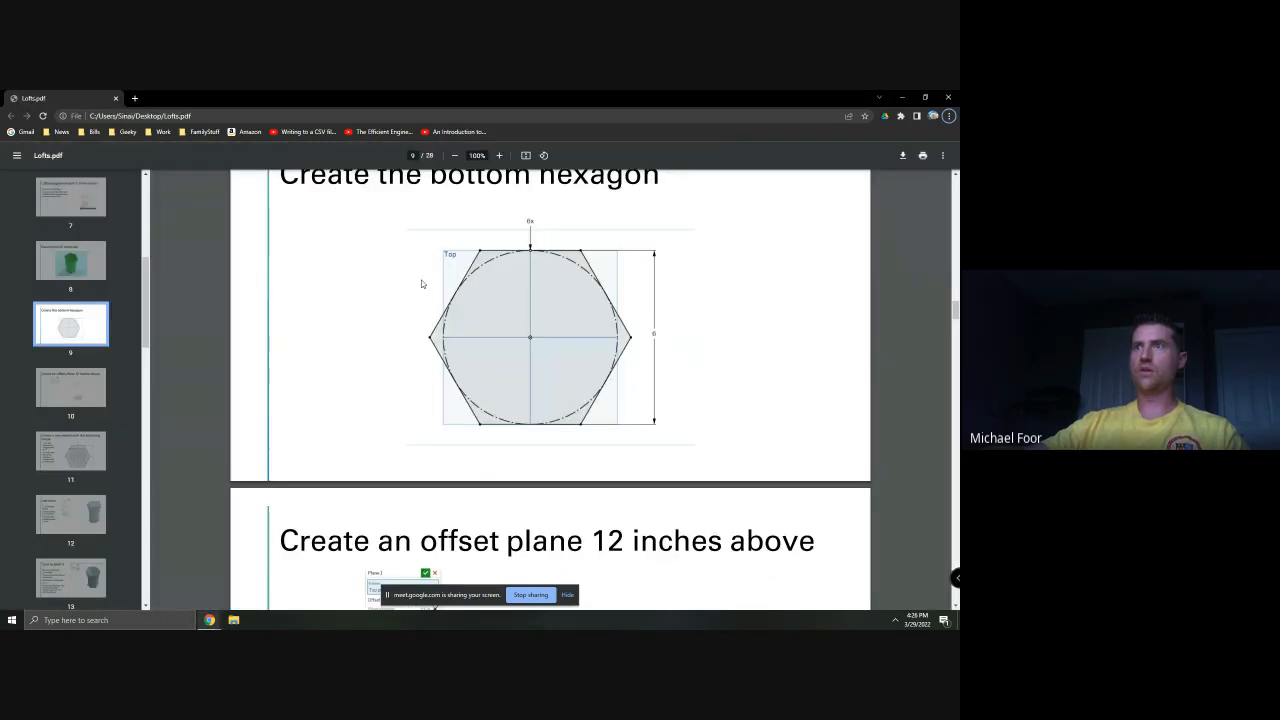
pyautogui.scroll(-3, 421, 284)
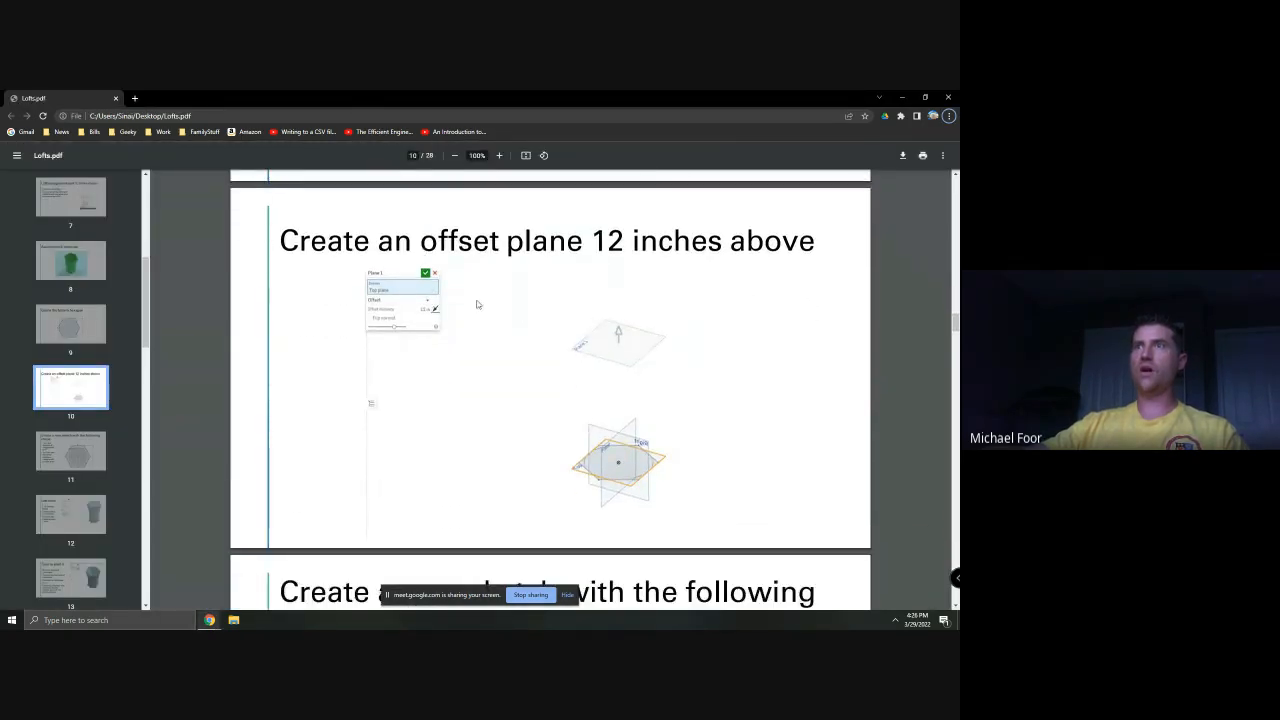
pyautogui.hotkey('alt', 'Tab')
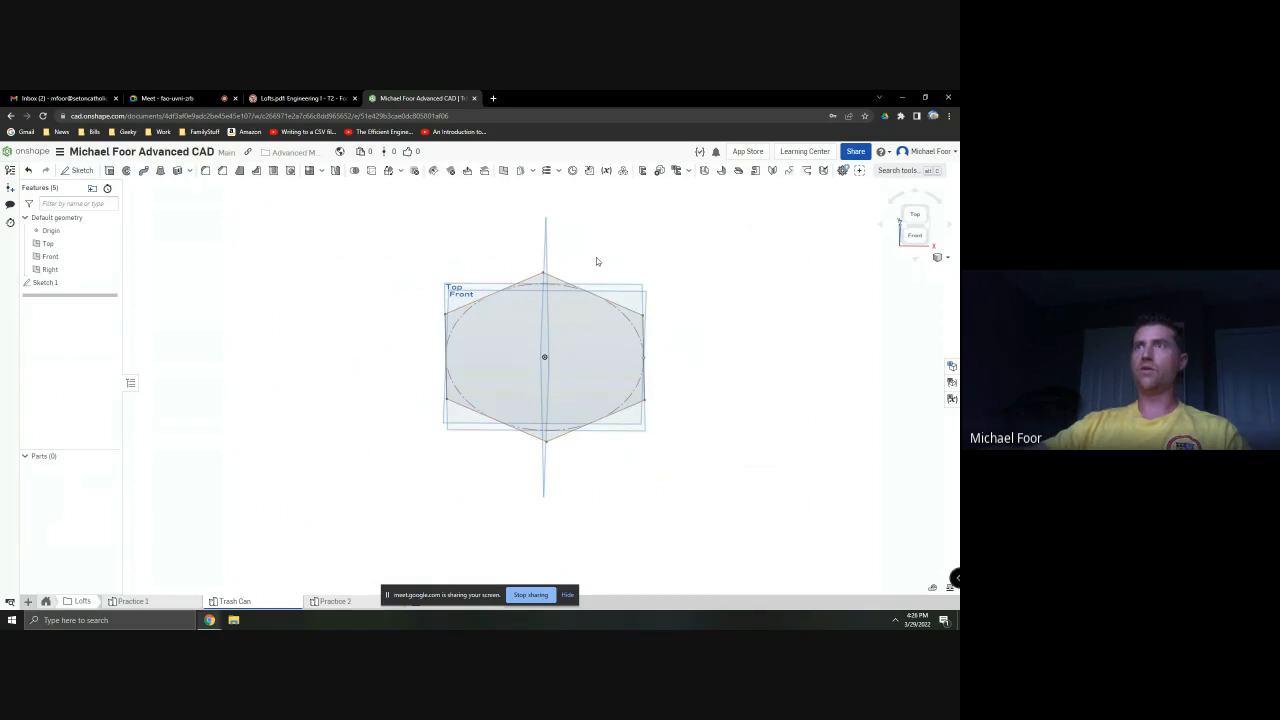
# Start a new plane offset from the Top plane and set its distance to 12 inches above the hexagon
pyautogui.moveTo(607, 249); pyautogui.dragTo(612, 235, button='right')
pyautogui.moveTo(612, 235)
pyautogui.mouseDown(button='middle')
pyautogui.moveTo(511, 336)
pyautogui.moveTo(482, 328)
pyautogui.mouseUp(button='middle')
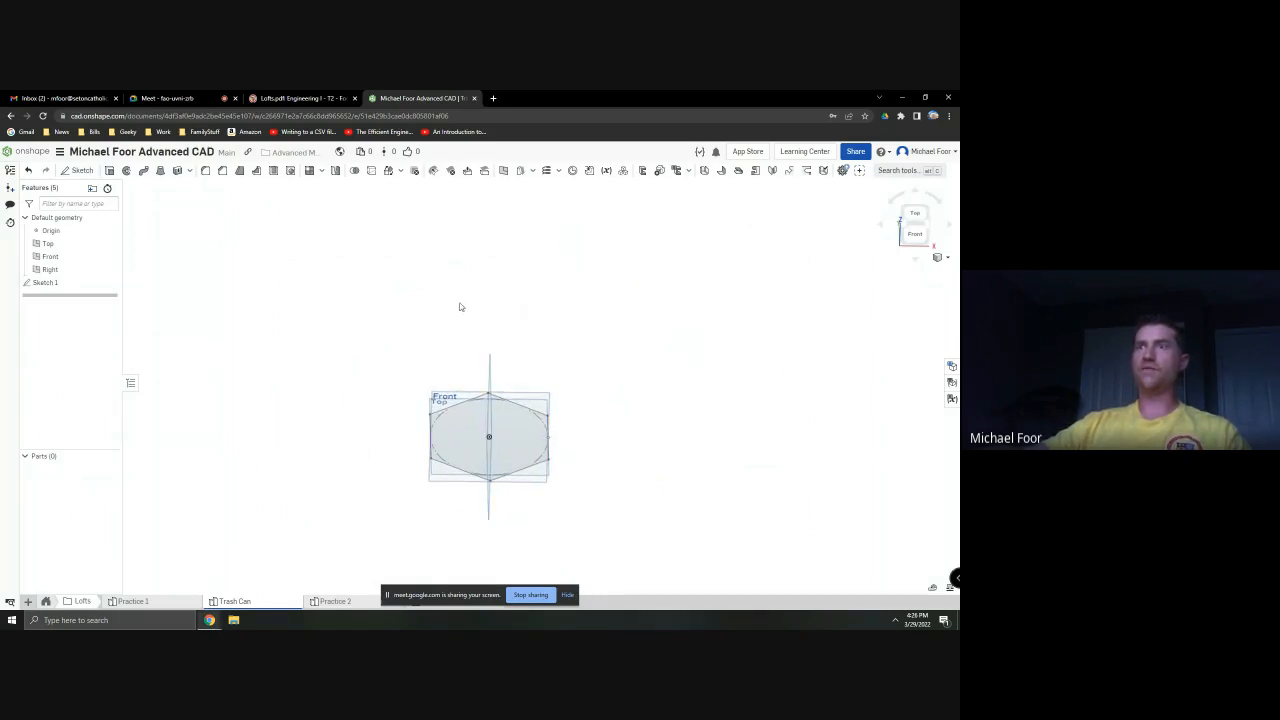
pyautogui.moveTo(460, 306)
pyautogui.mouseDown(button='right')
pyautogui.moveTo(447, 298)
pyautogui.moveTo(448, 345)
pyautogui.mouseUp(button='right')
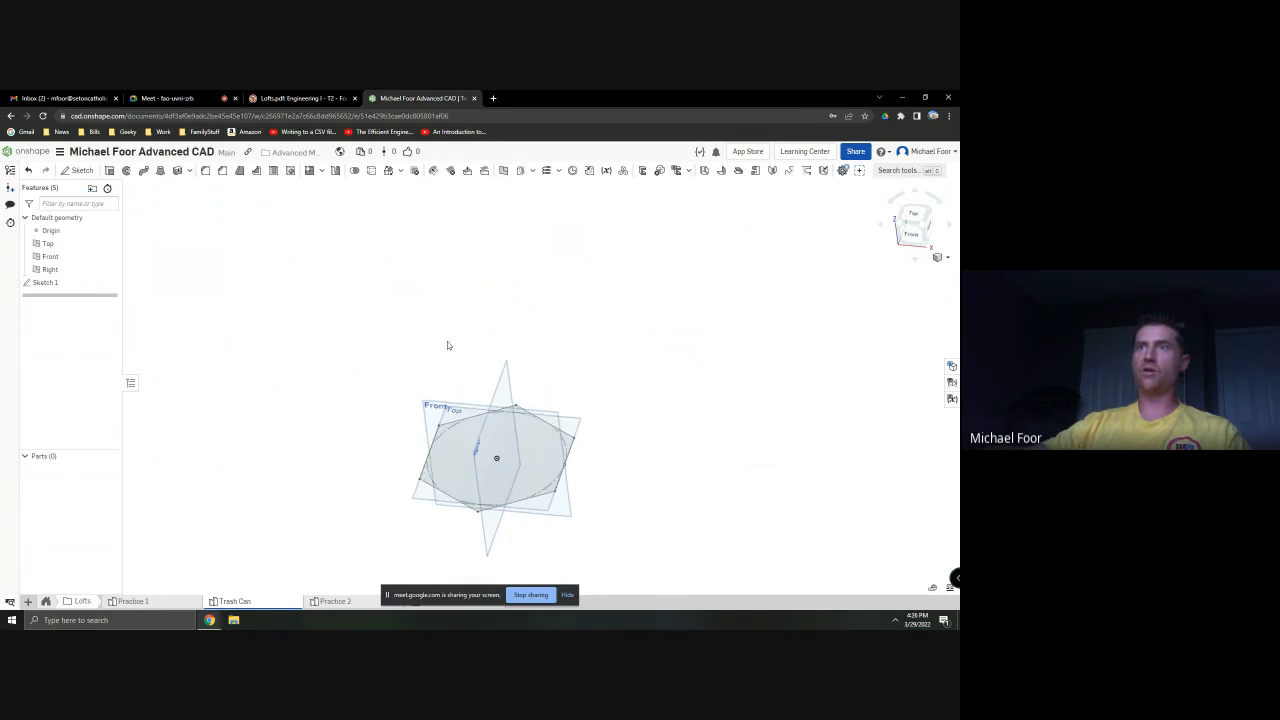
pyautogui.click(504, 172)
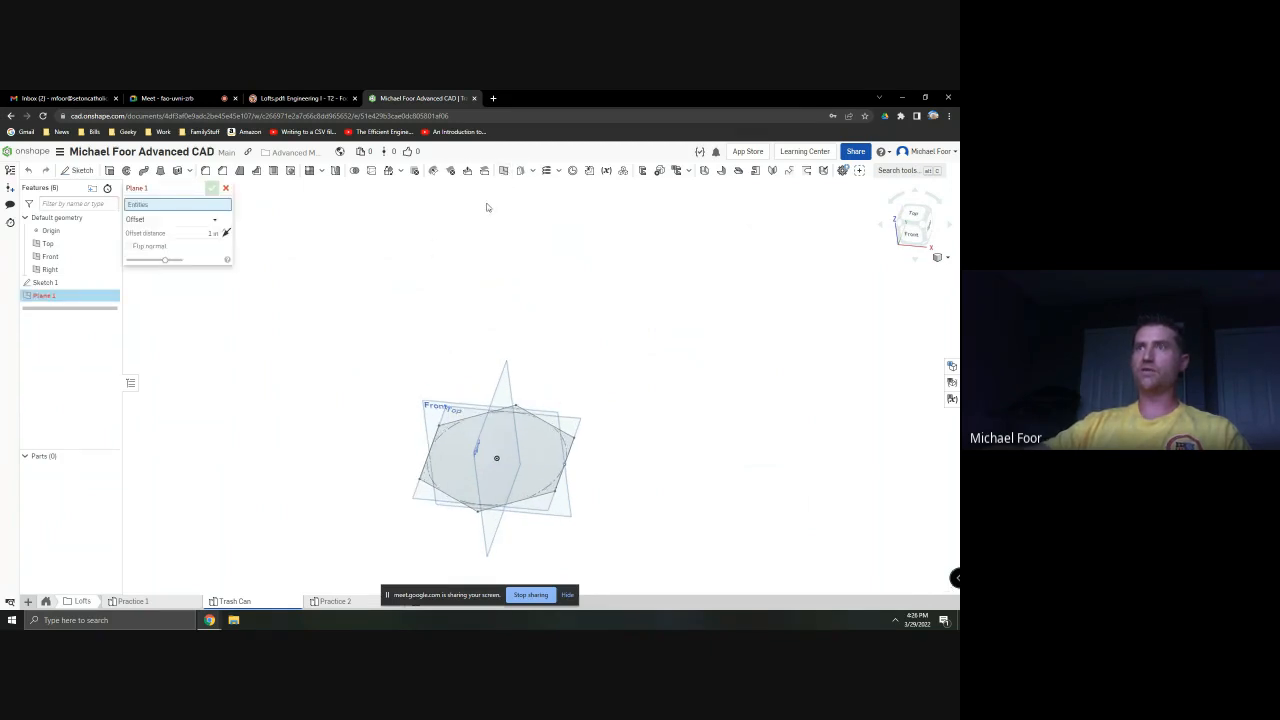
pyautogui.scroll(2, 419, 503)
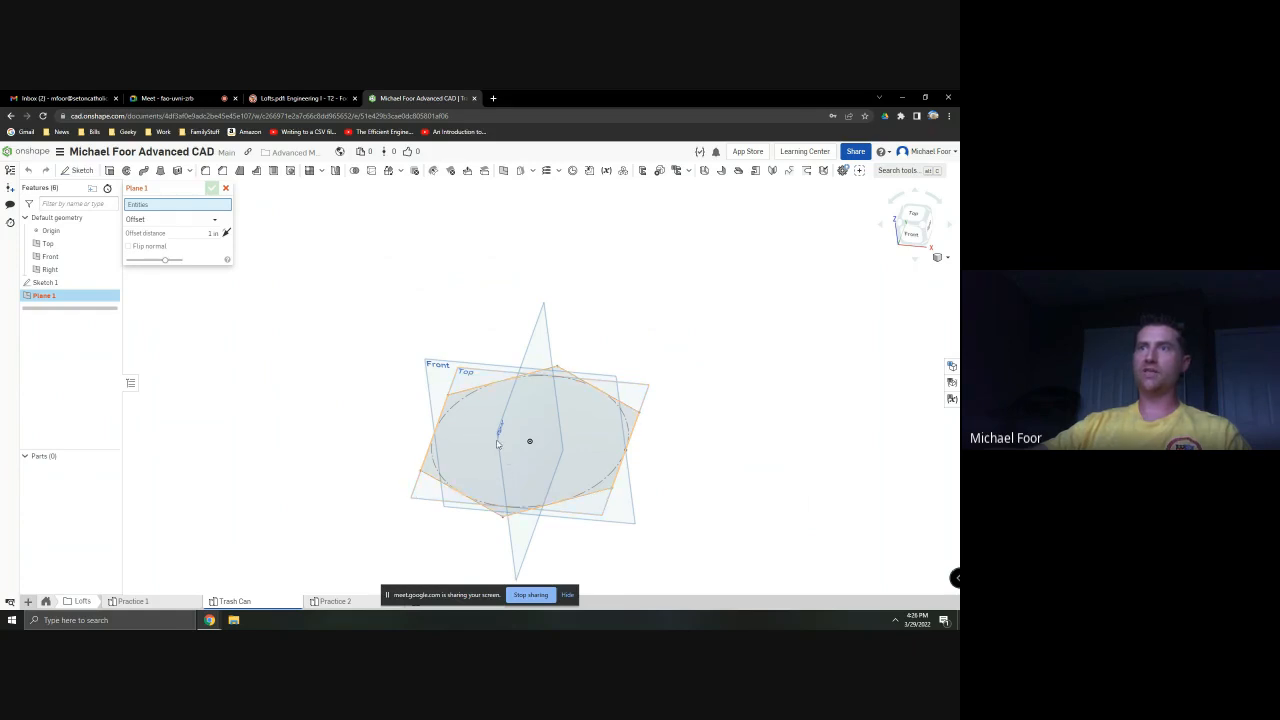
pyautogui.click(416, 498)
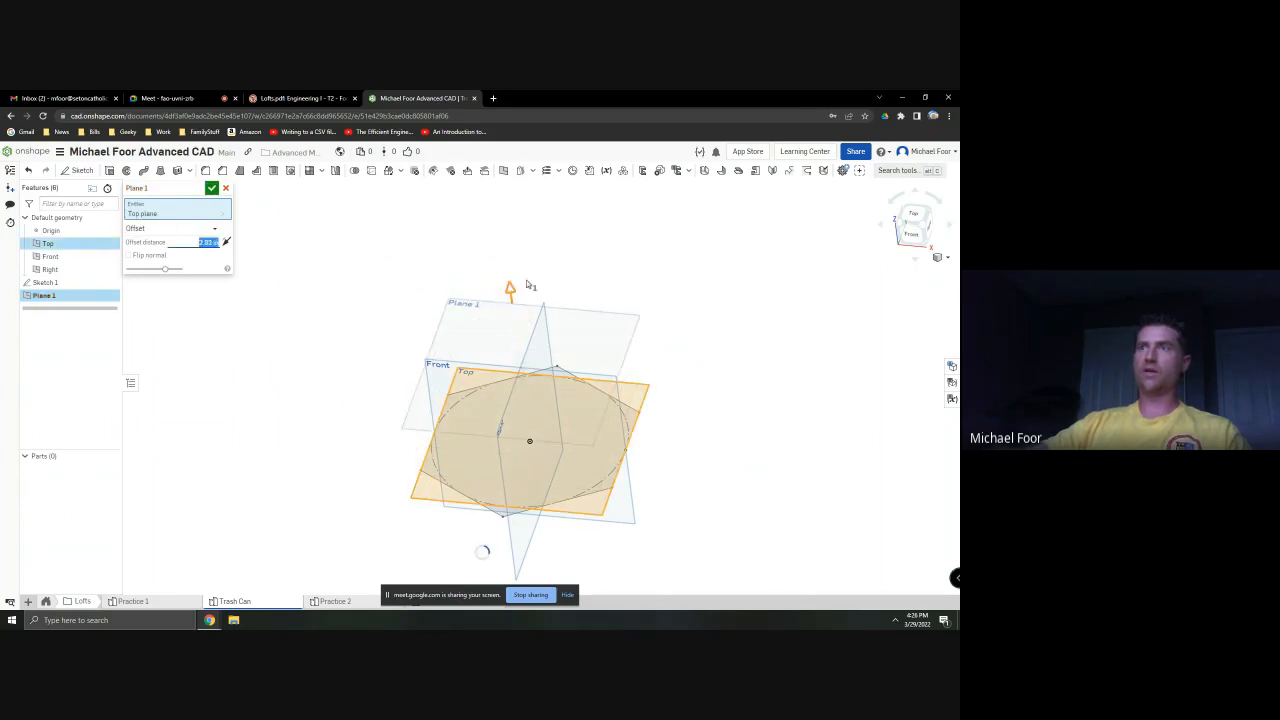
pyautogui.moveTo(527, 285); pyautogui.dragTo(508, 258)
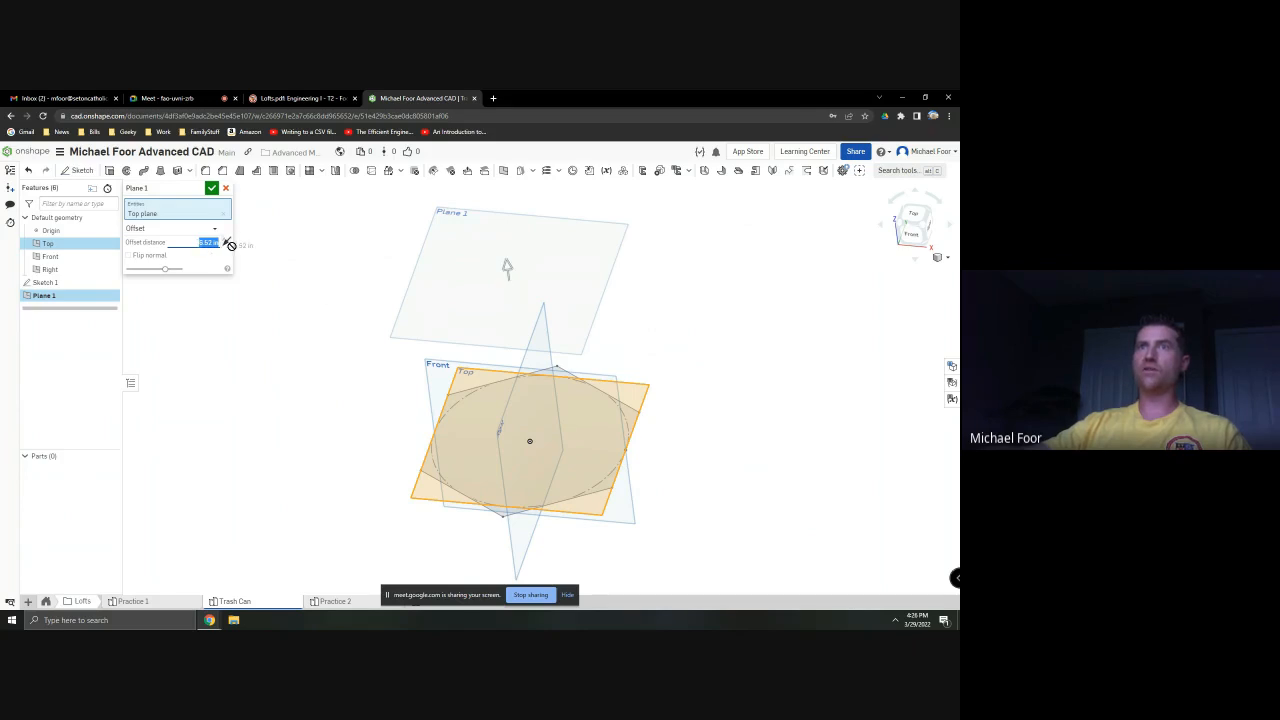
pyautogui.write('11')
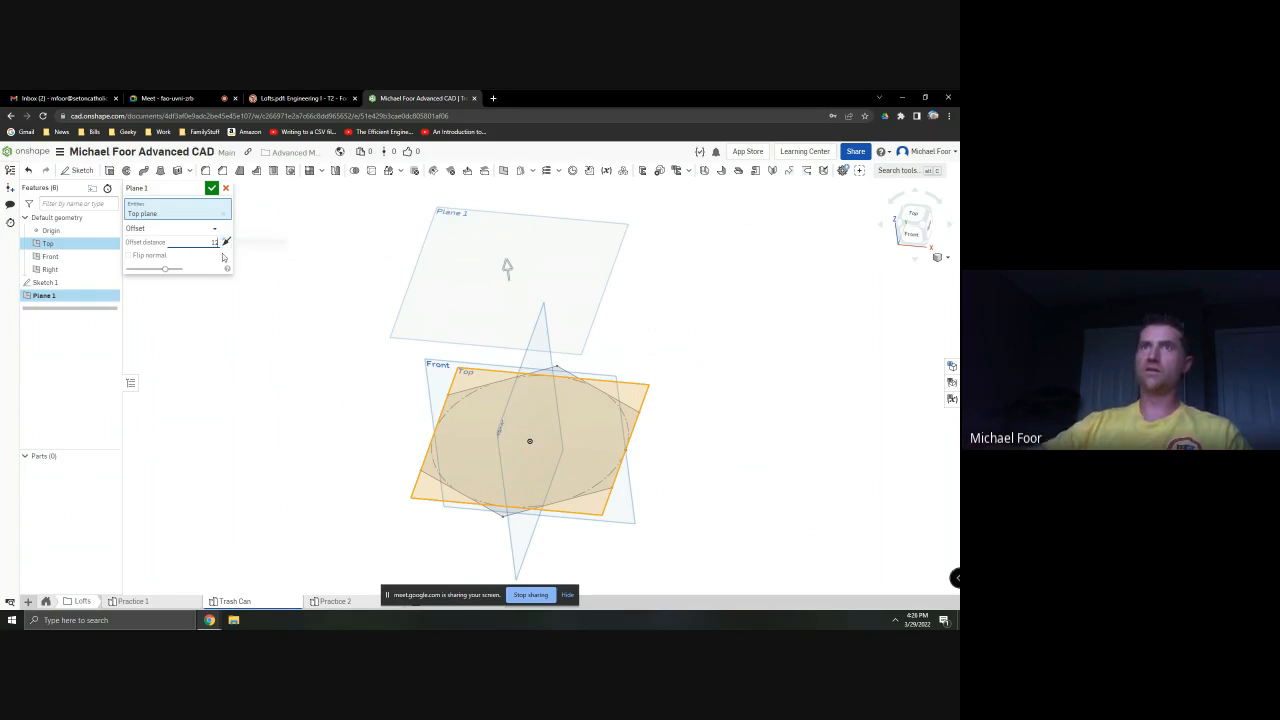
pyautogui.write('2')
pyautogui.press('Return')
# Keep Offset as the type of the new plane and accept the plane
pyautogui.scroll(-3, 397, 242)
pyautogui.moveTo(399, 243); pyautogui.dragTo(423, 306, button='middle')
pyautogui.click(158, 230)
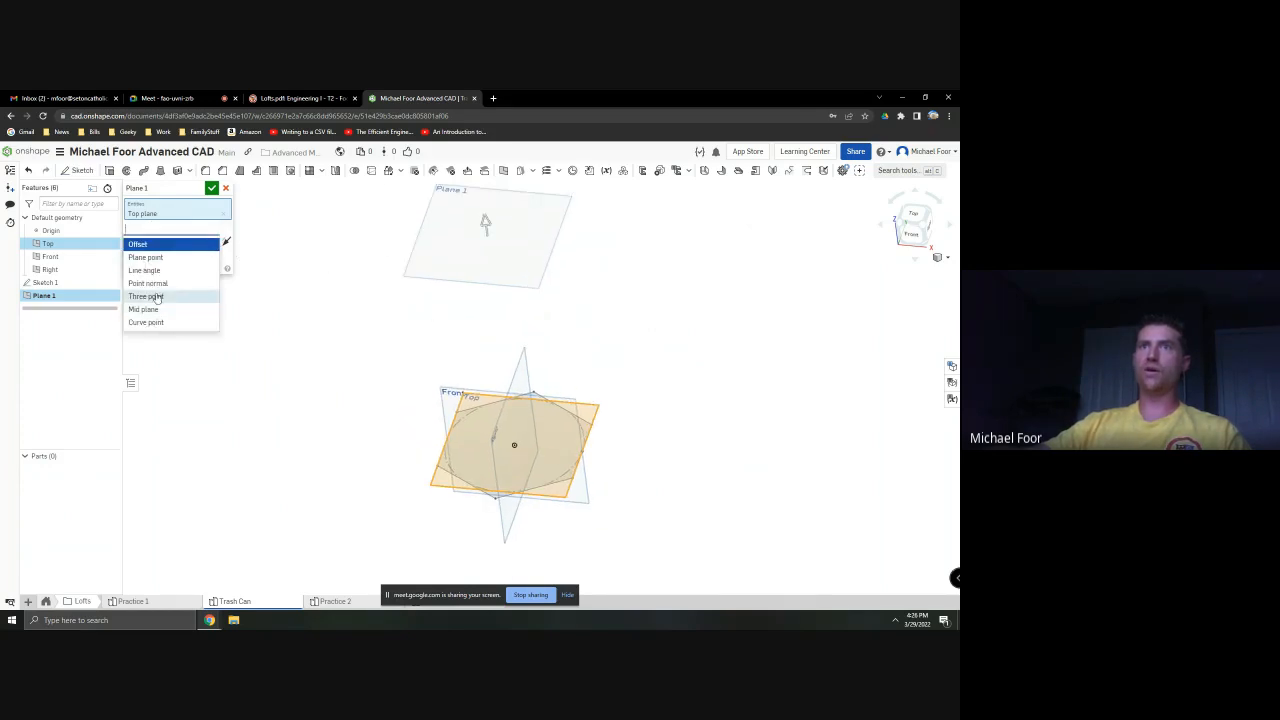
pyautogui.click(148, 244)
pyautogui.moveTo(357, 271); pyautogui.dragTo(389, 309, button='middle')
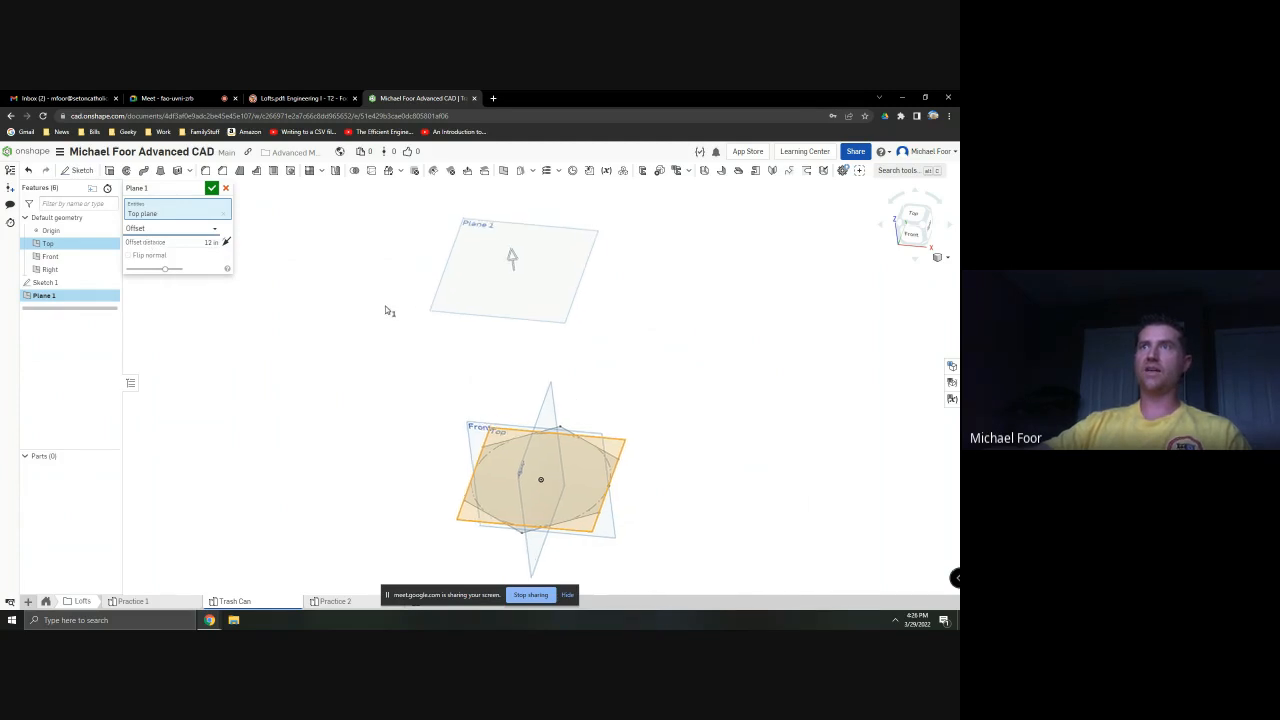
pyautogui.click(211, 189)
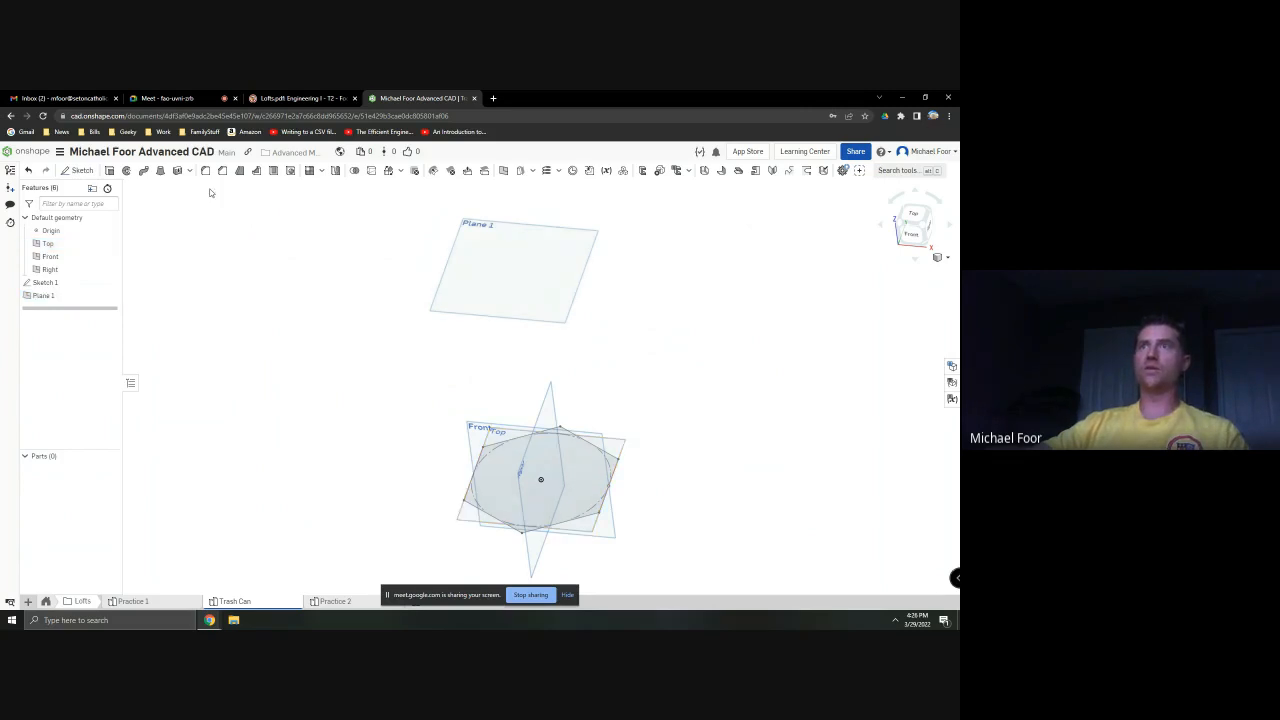
# Switch to Lofts.pdf, read the page describing the second hexagon sketch, and return to Onshape
pyautogui.hotkey('alt', 'Tab')
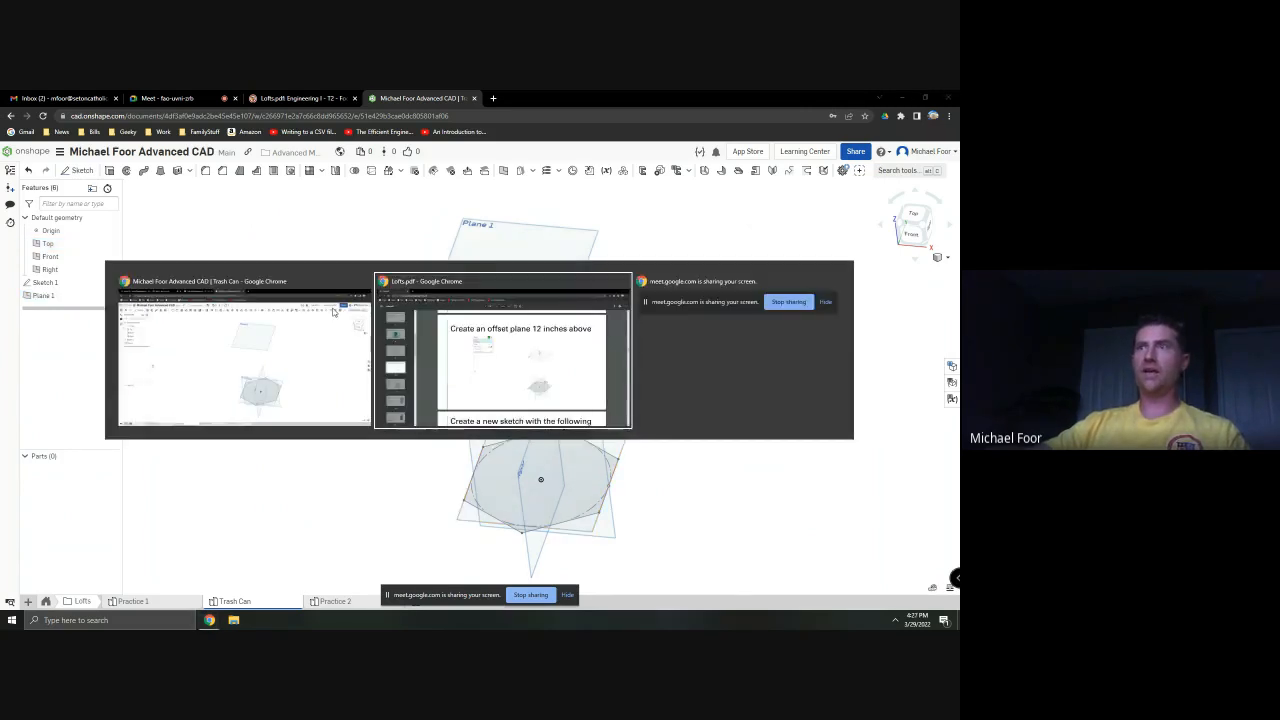
pyautogui.scroll(-4, 287, 369)
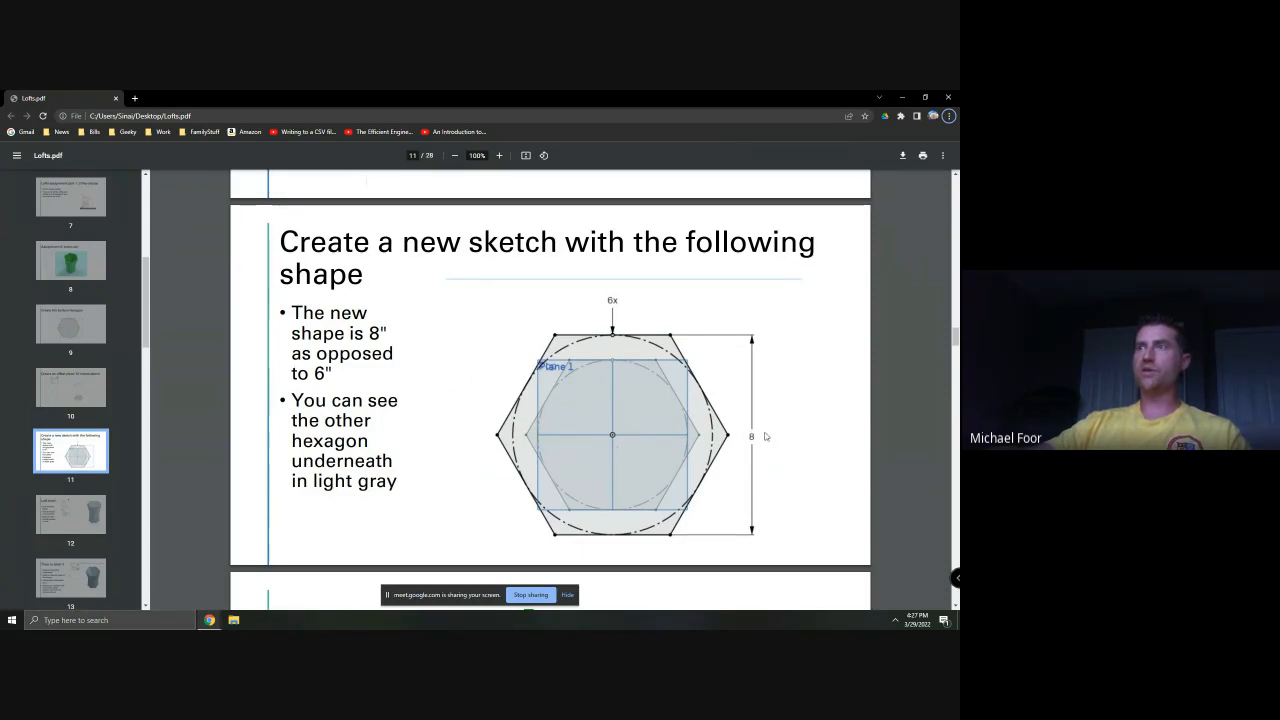
pyautogui.hotkey('alt', 'Tab')
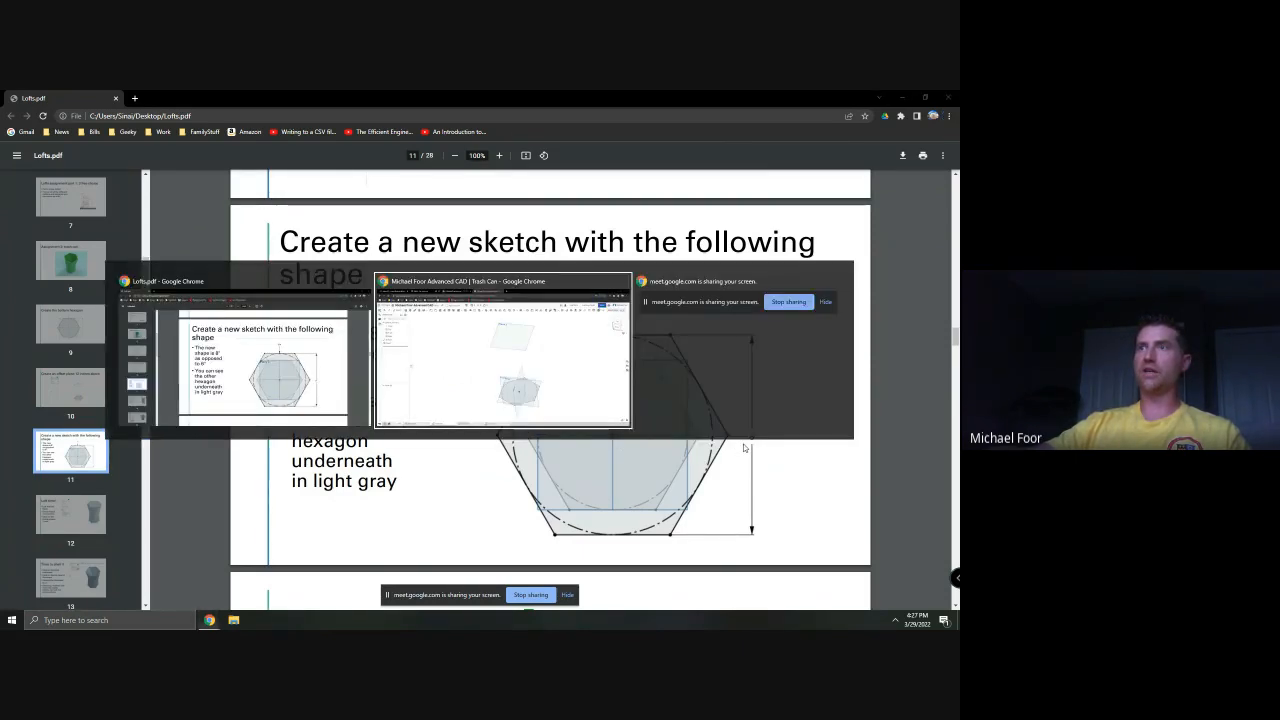
# Sketch a six-sided circumscribed polygon on Plane 1, centred on the origin and about 3.44 inches across flats
pyautogui.click(80, 171)
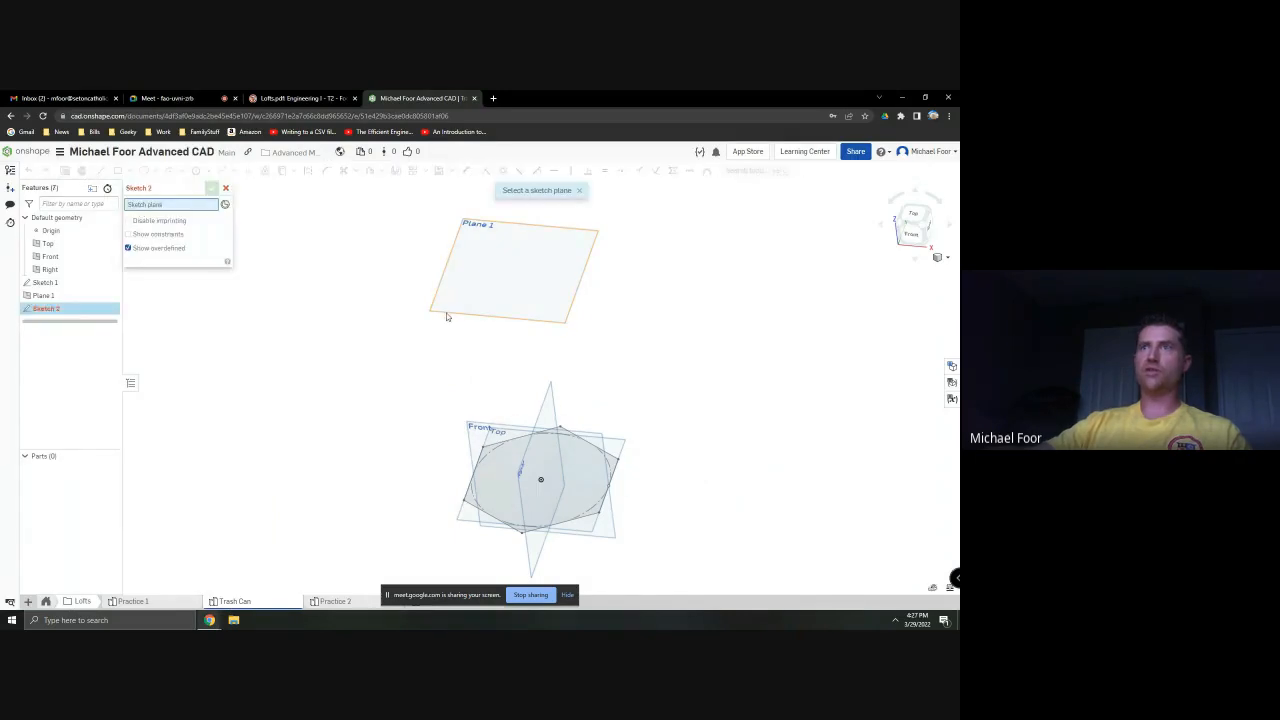
pyautogui.click(447, 317)
pyautogui.click(910, 214)
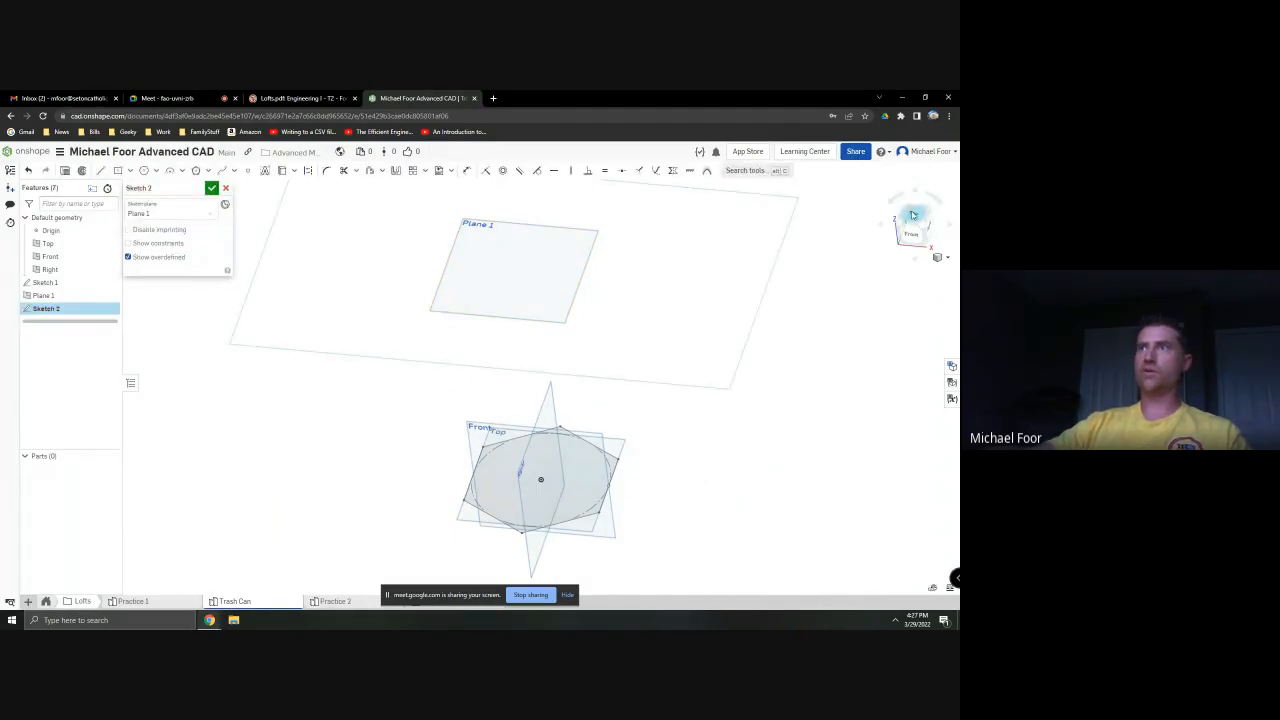
pyautogui.click(197, 171)
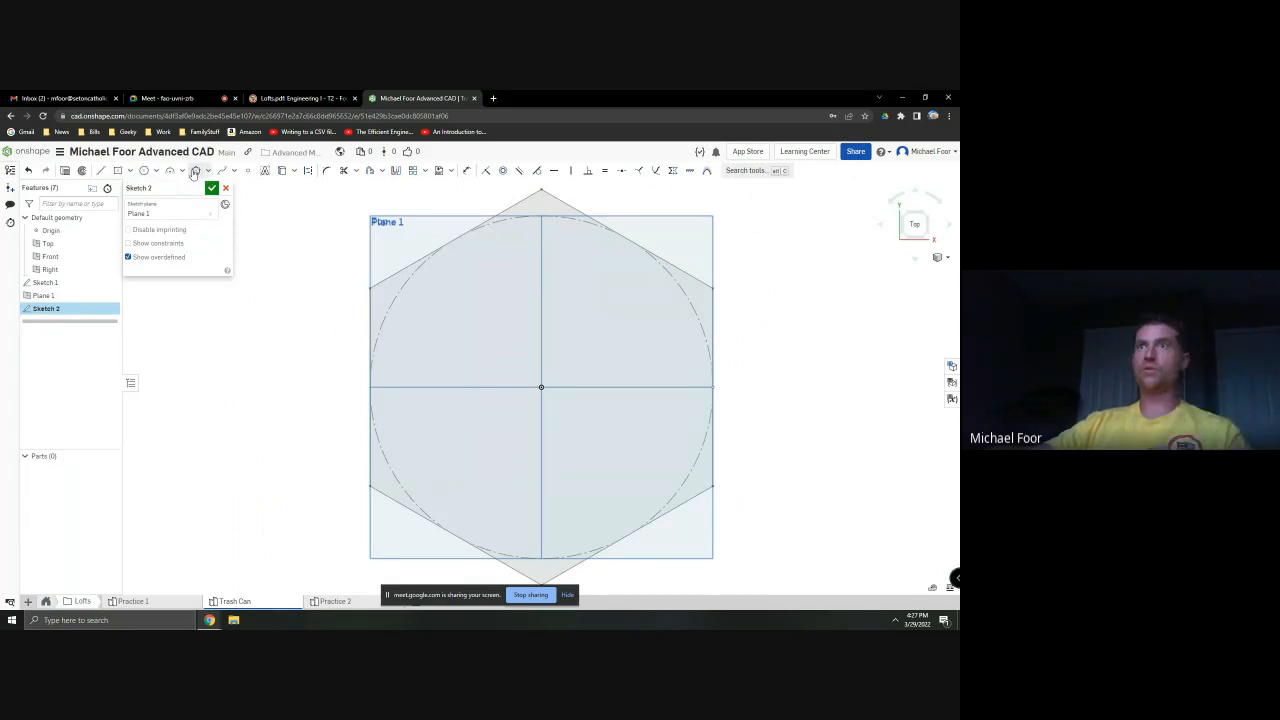
pyautogui.click(541, 388)
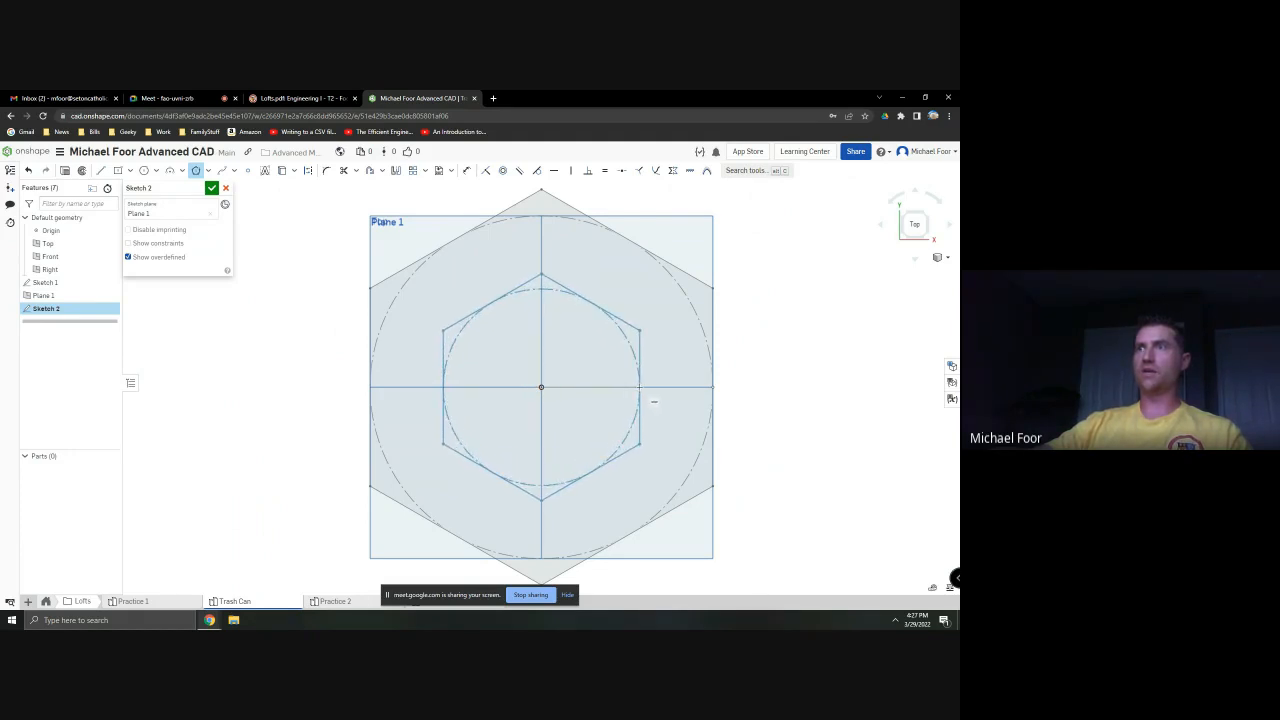
pyautogui.click(640, 387)
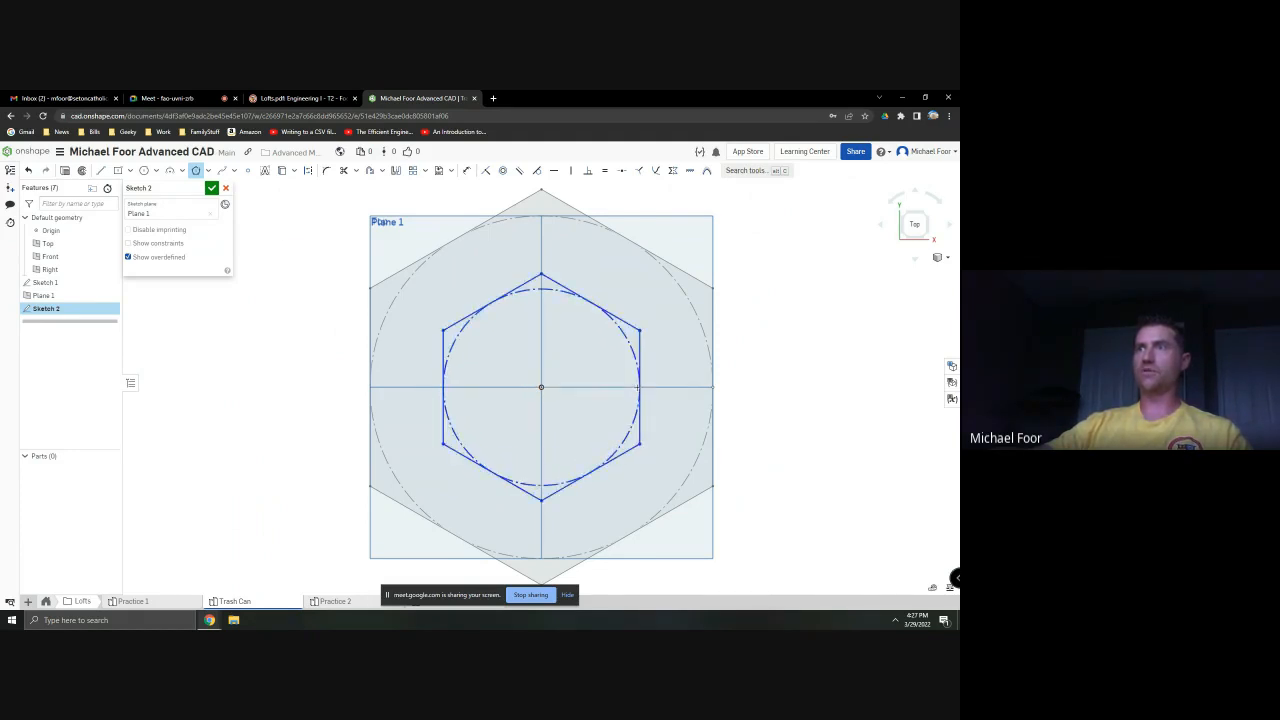
pyautogui.moveTo(645, 391)
pyautogui.mouseDown(button='right')
pyautogui.moveTo(622, 413)
pyautogui.moveTo(604, 389)
pyautogui.mouseUp(button='right')
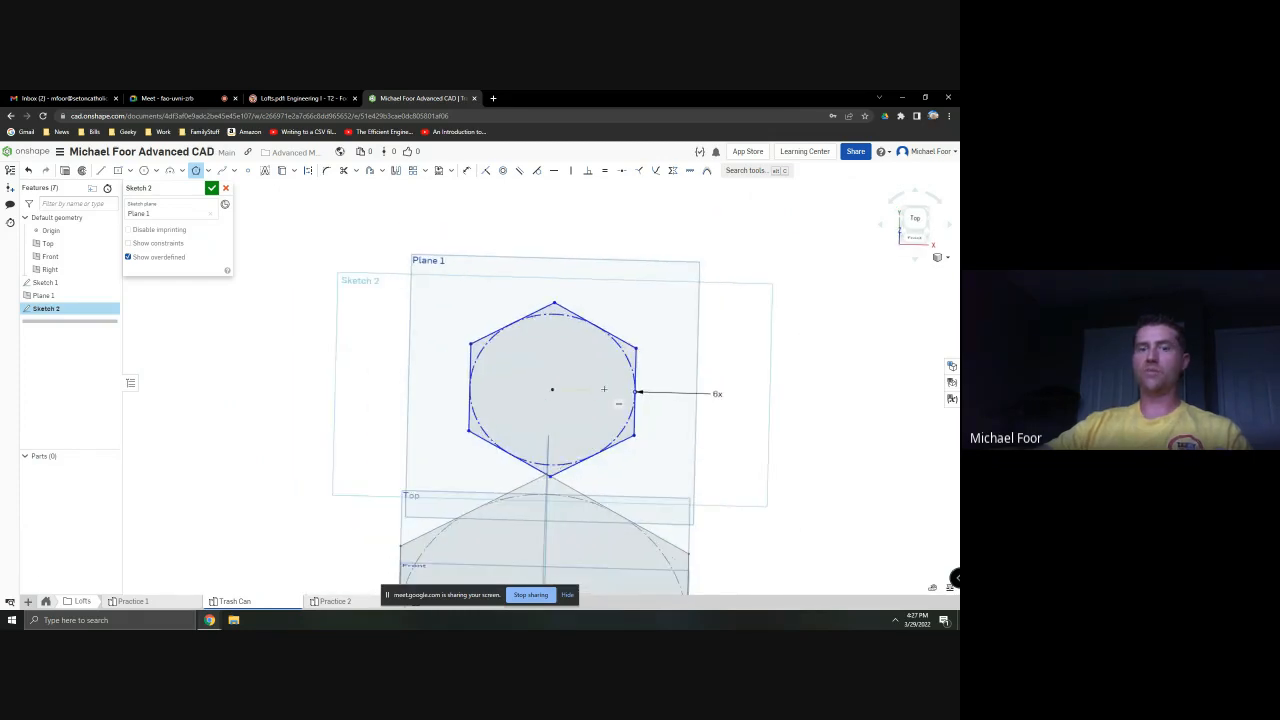
# Dimension the upper hexagon across two opposite flats as 8 inches and accept the sketch
pyautogui.click(466, 172)
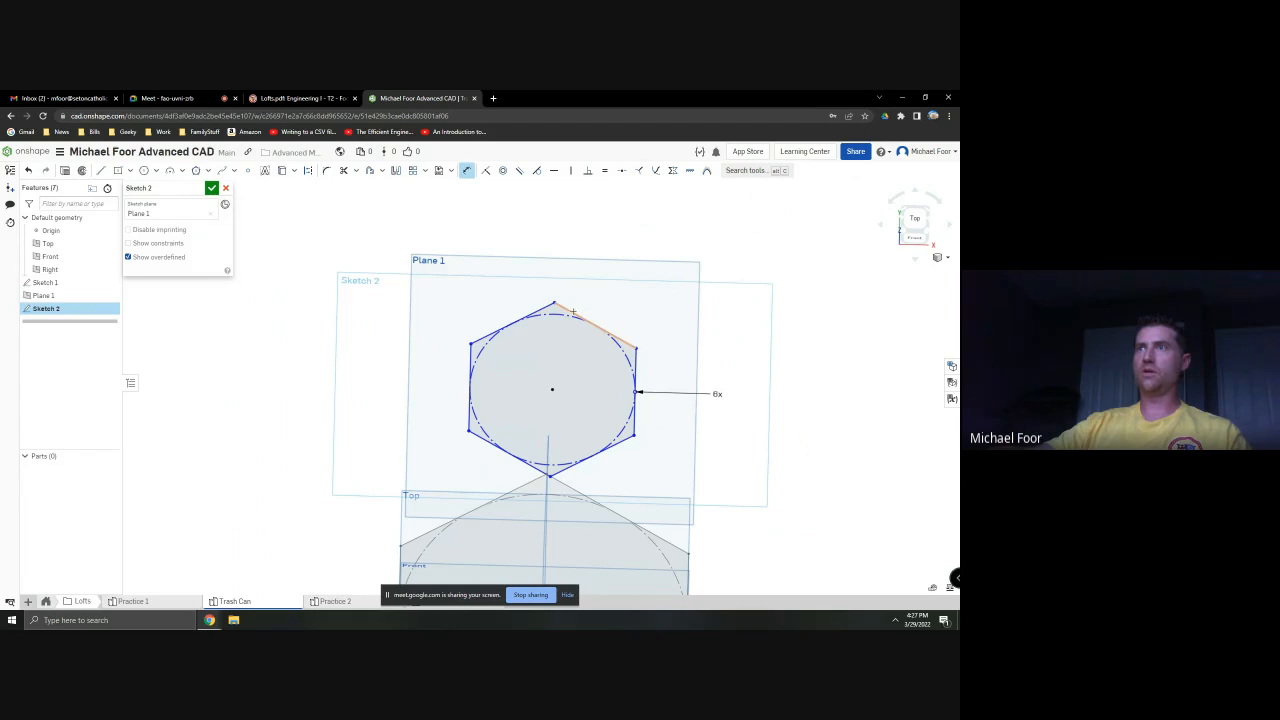
pyautogui.click(573, 311)
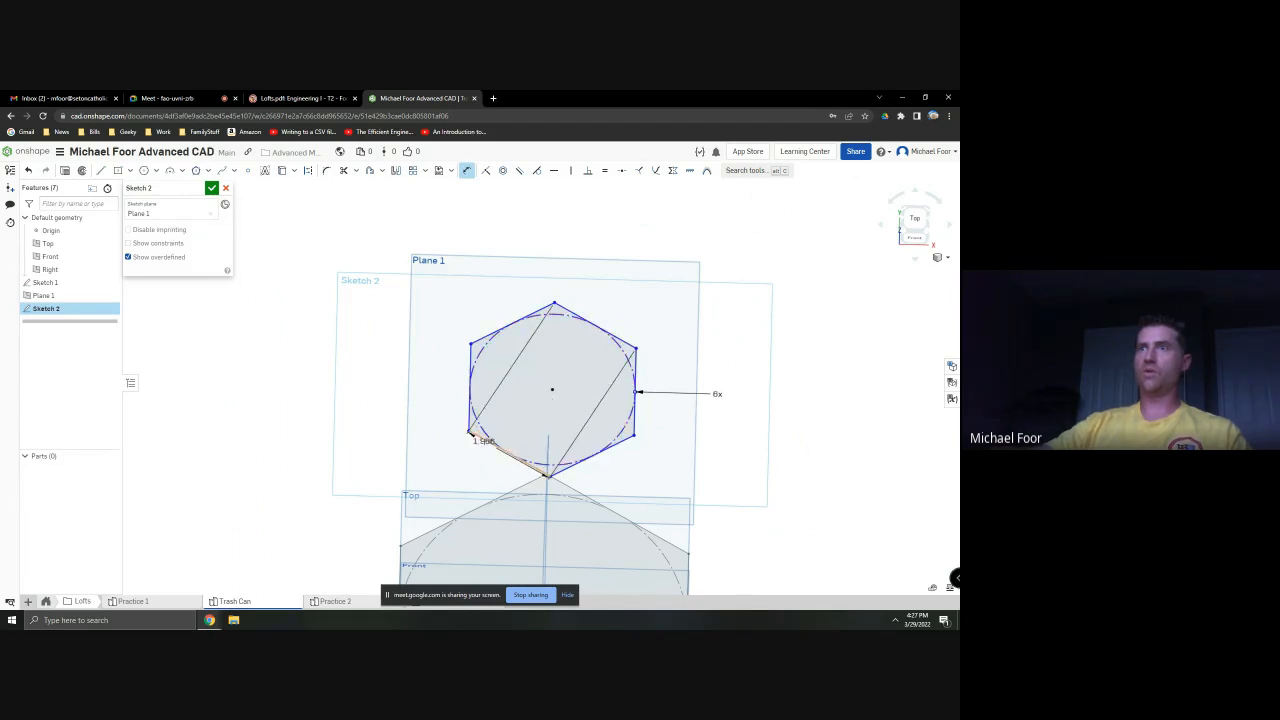
pyautogui.click(486, 442)
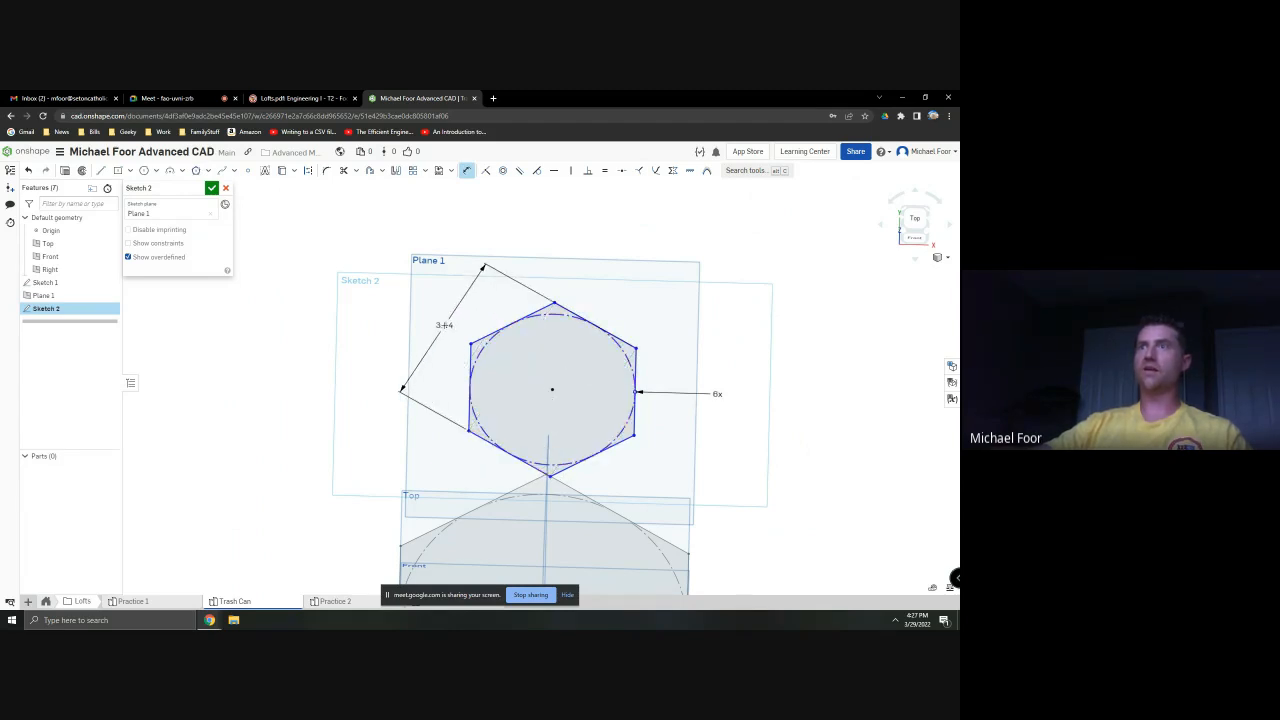
pyautogui.click(444, 326)
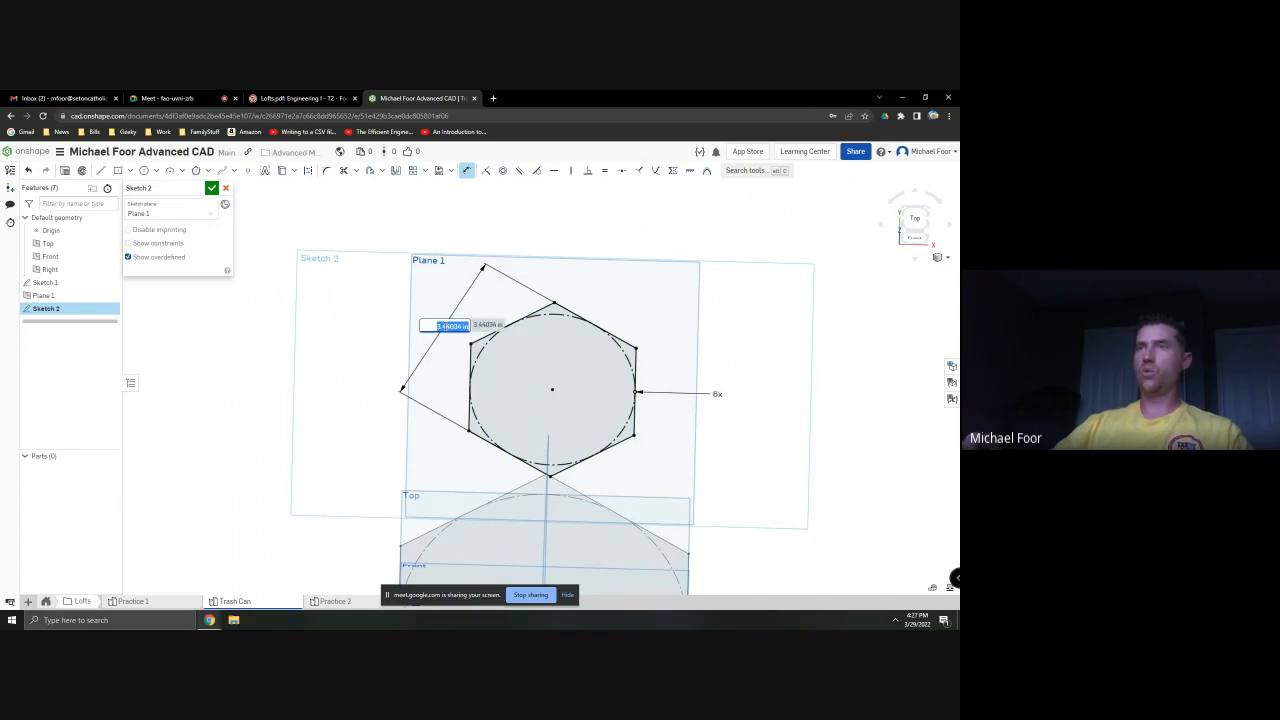
pyautogui.write('8')
pyautogui.press('Return')
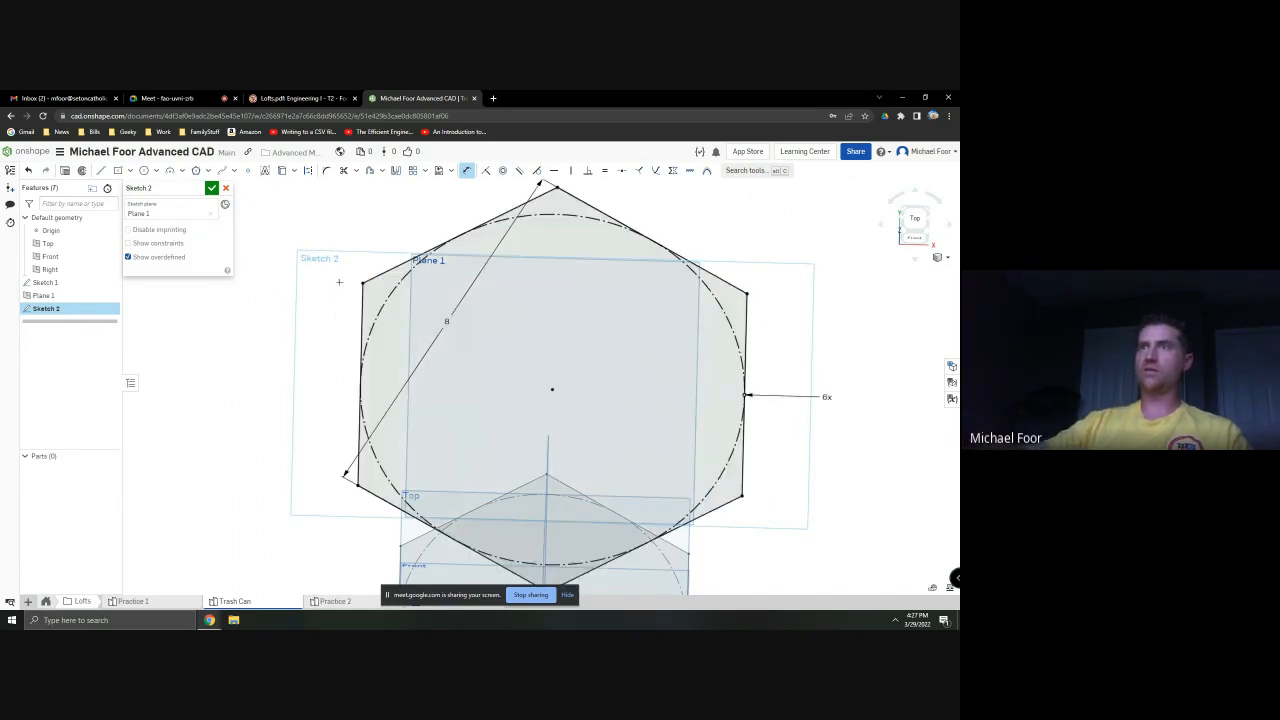
pyautogui.click(212, 188)
pyautogui.scroll(-4, 322, 349)
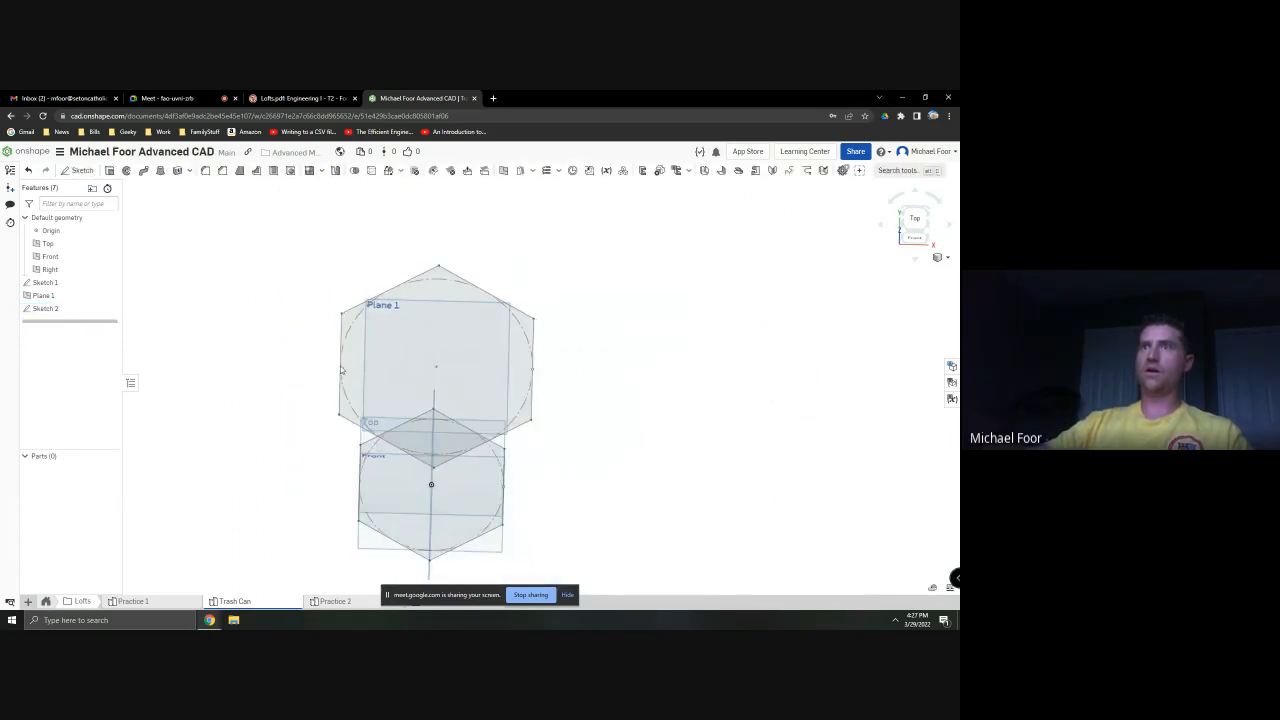
pyautogui.moveTo(378, 396)
pyautogui.mouseDown(button='right')
pyautogui.moveTo(320, 363)
pyautogui.moveTo(361, 359)
pyautogui.moveTo(306, 397)
pyautogui.moveTo(289, 393)
pyautogui.mouseUp(button='right')
# Switch to Lofts.pdf, read the page about lofting the two faces, and return to Onshape
pyautogui.hotkey('alt', 'Tab')
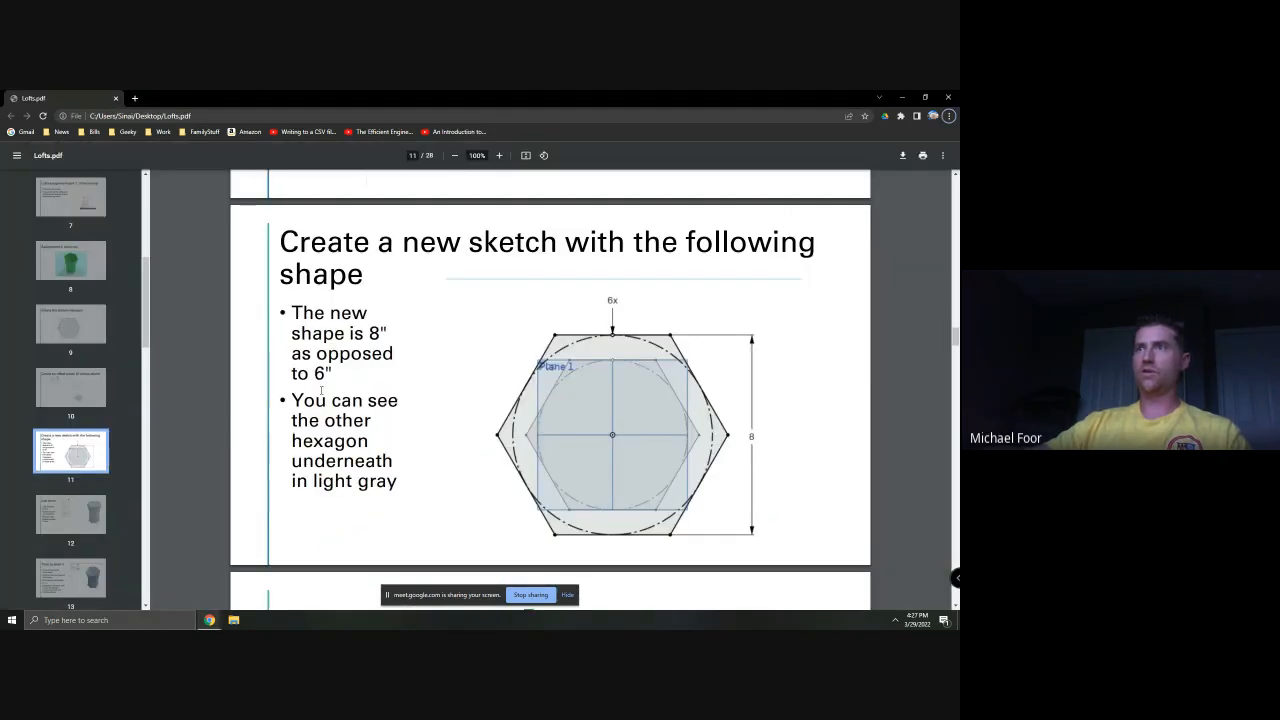
pyautogui.scroll(-5, 410, 383)
pyautogui.scroll(-2, 411, 383)
pyautogui.hotkey('alt', 'Tab')
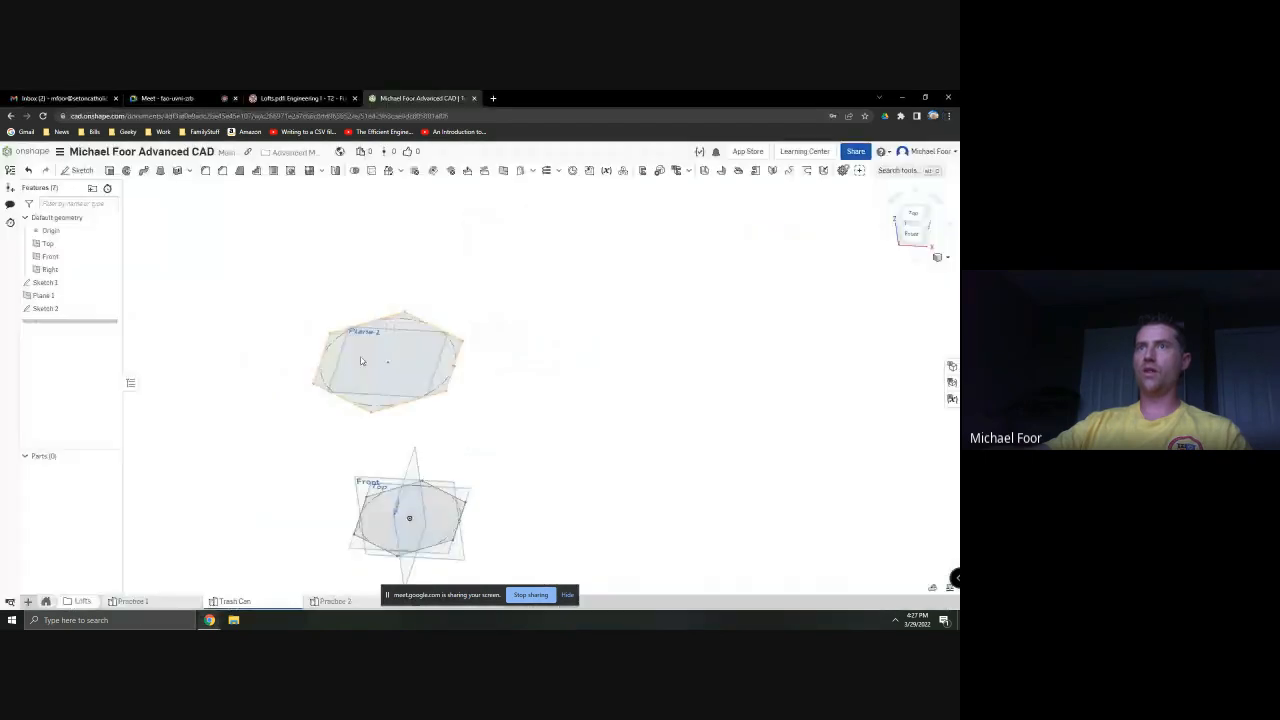
pyautogui.moveTo(350, 376); pyautogui.dragTo(428, 366, button='right')
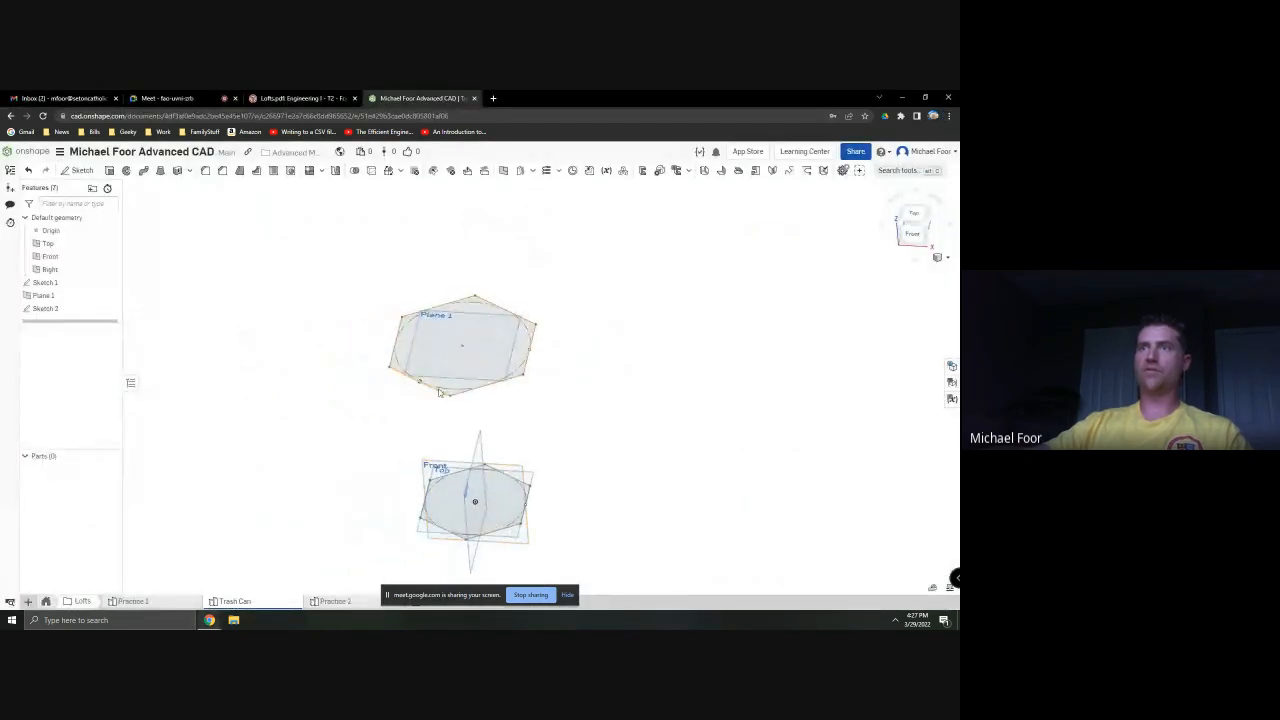
# Start a solid loft from the bottom hexagon face to the upper hexagon face and check the loft page of Lofts.pdf
pyautogui.click(160, 172)
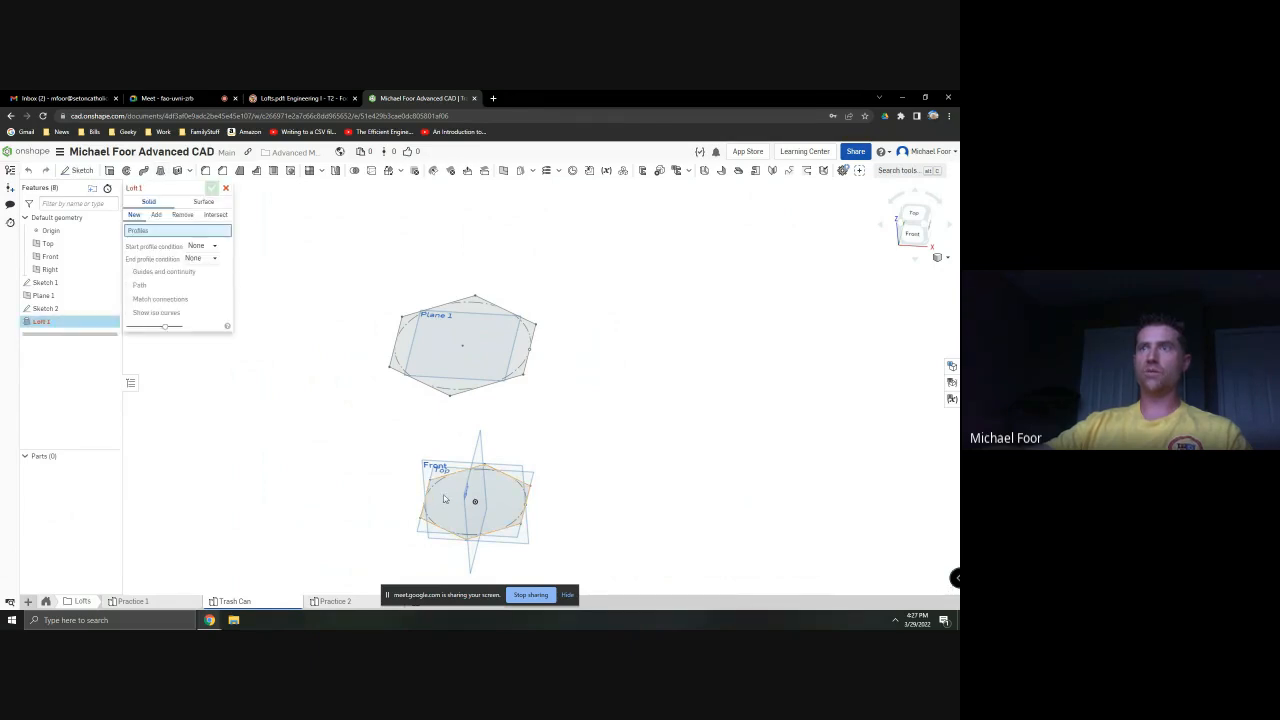
pyautogui.click(445, 476)
pyautogui.click(446, 387)
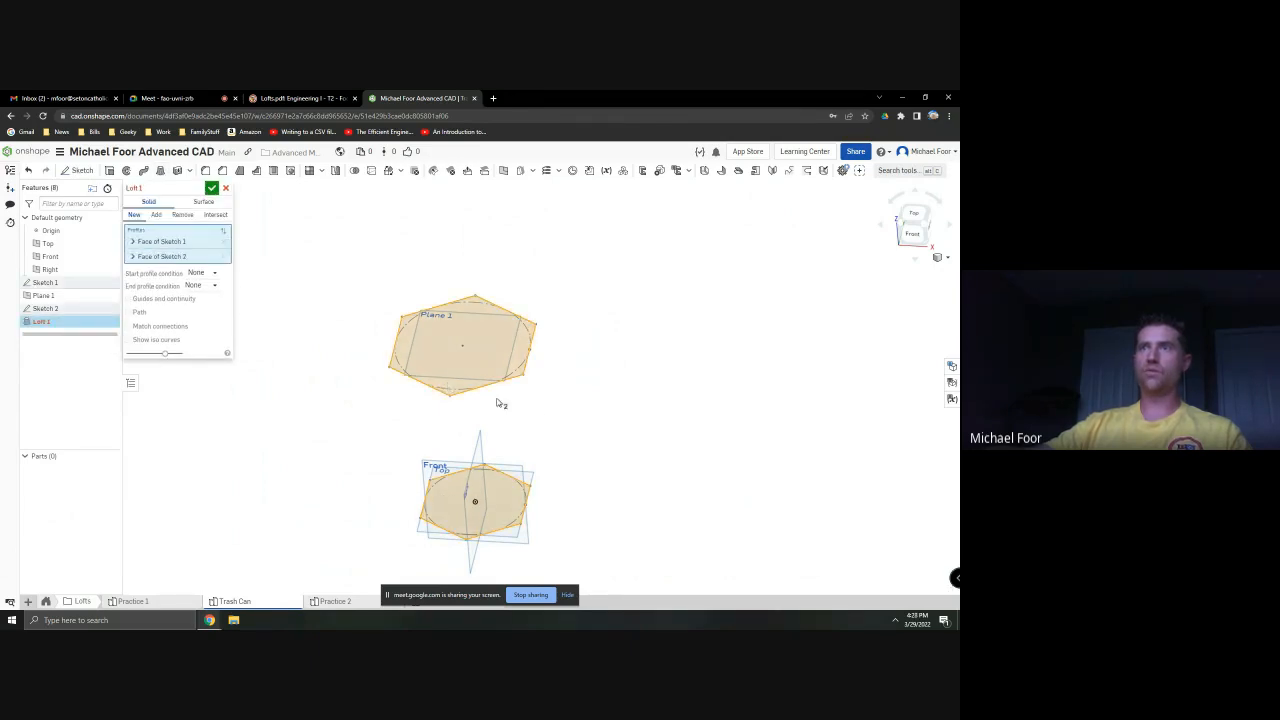
pyautogui.moveTo(575, 387); pyautogui.dragTo(537, 360, button='right')
pyautogui.hotkey('alt', 'Tab')
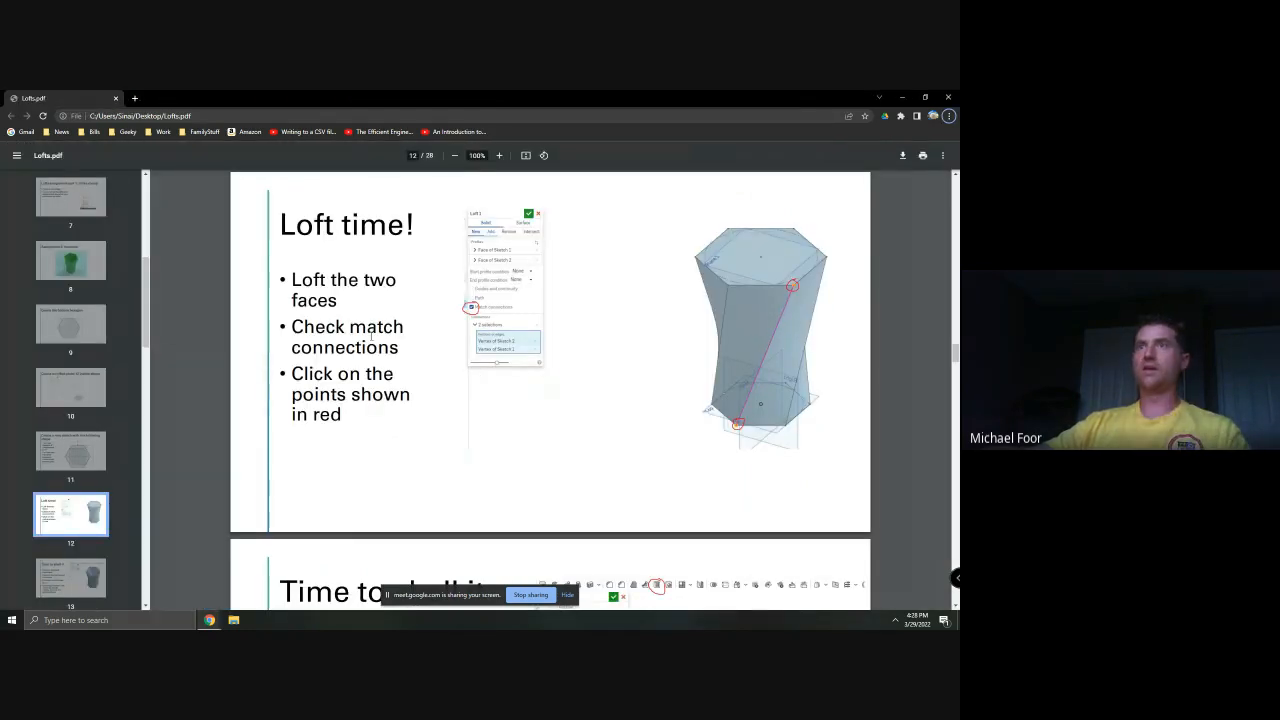
pyautogui.hotkey('alt', 'Tab')
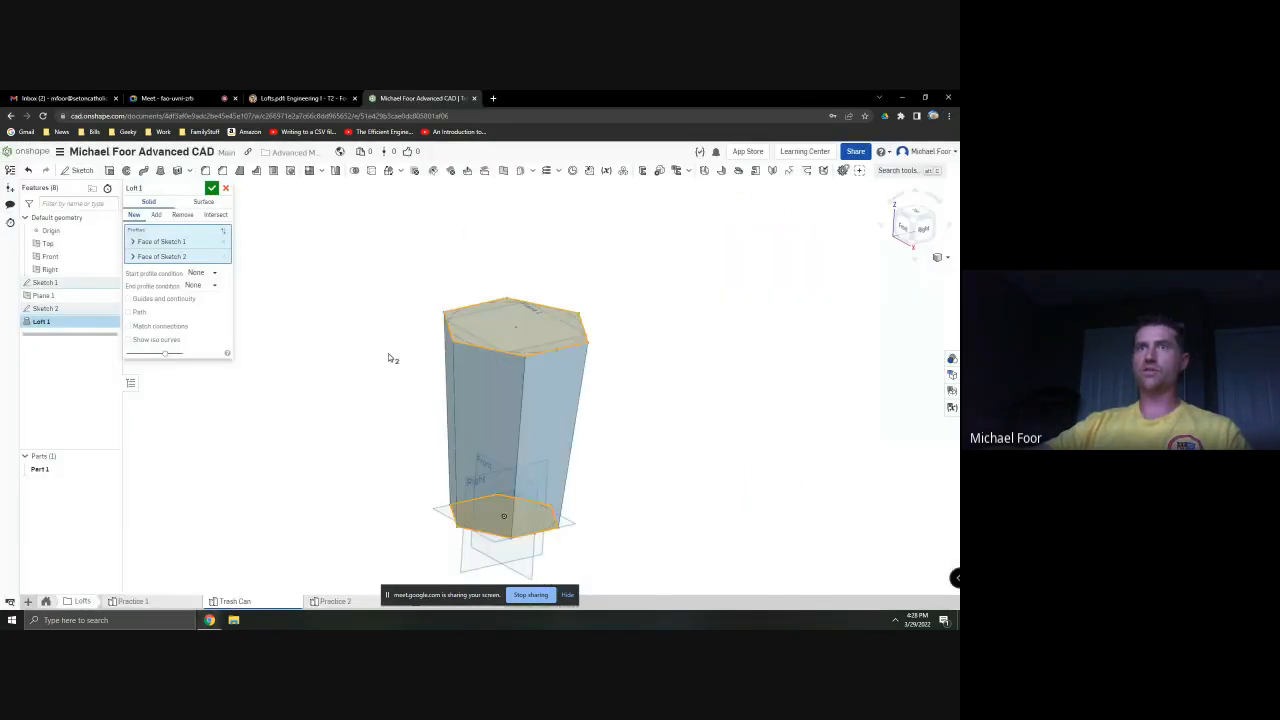
# Enable match connections, pair an upper hexagon vertex with the lower hexagon vertex one corner over to twist the loft, and accept it
pyautogui.click(128, 326)
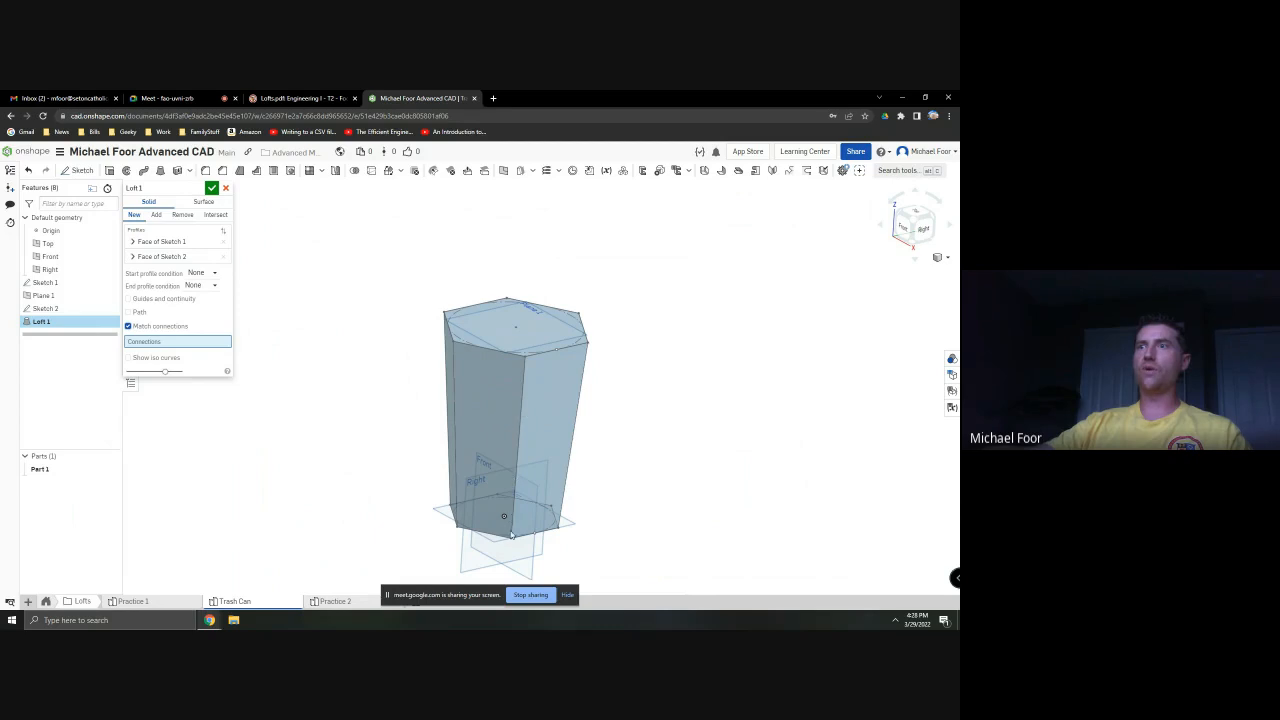
pyautogui.click(524, 357)
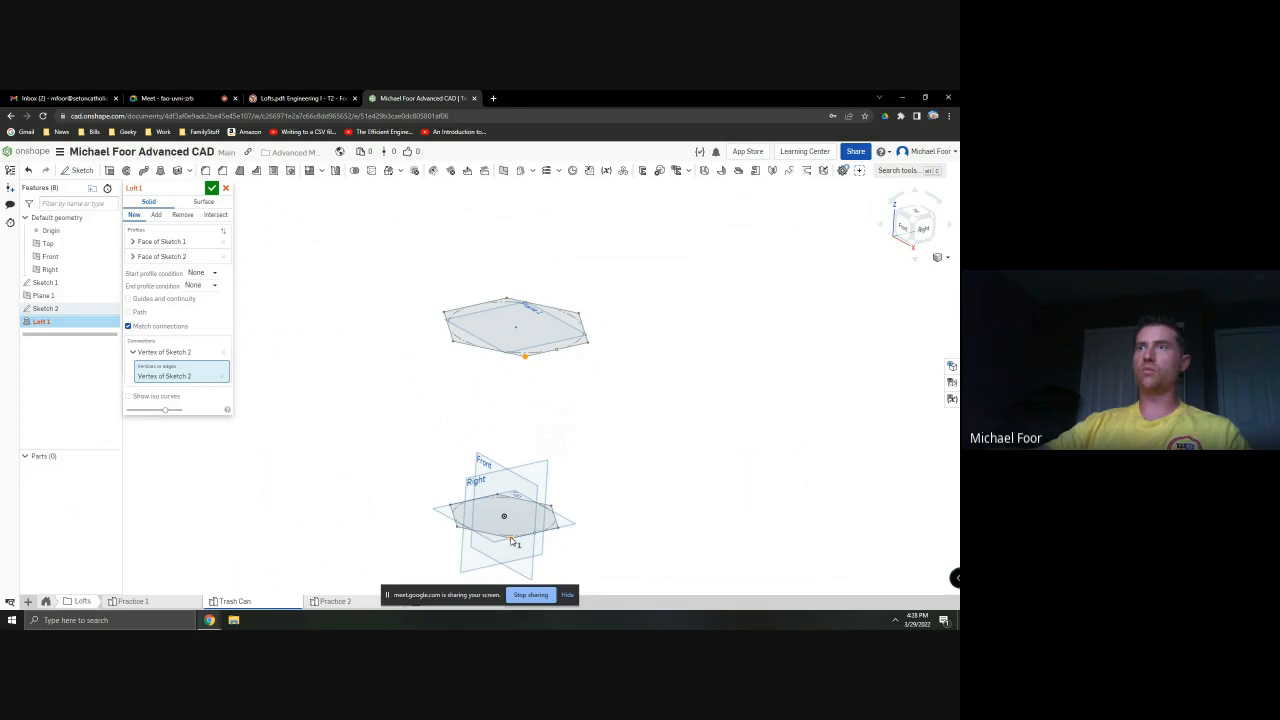
pyautogui.click(458, 529)
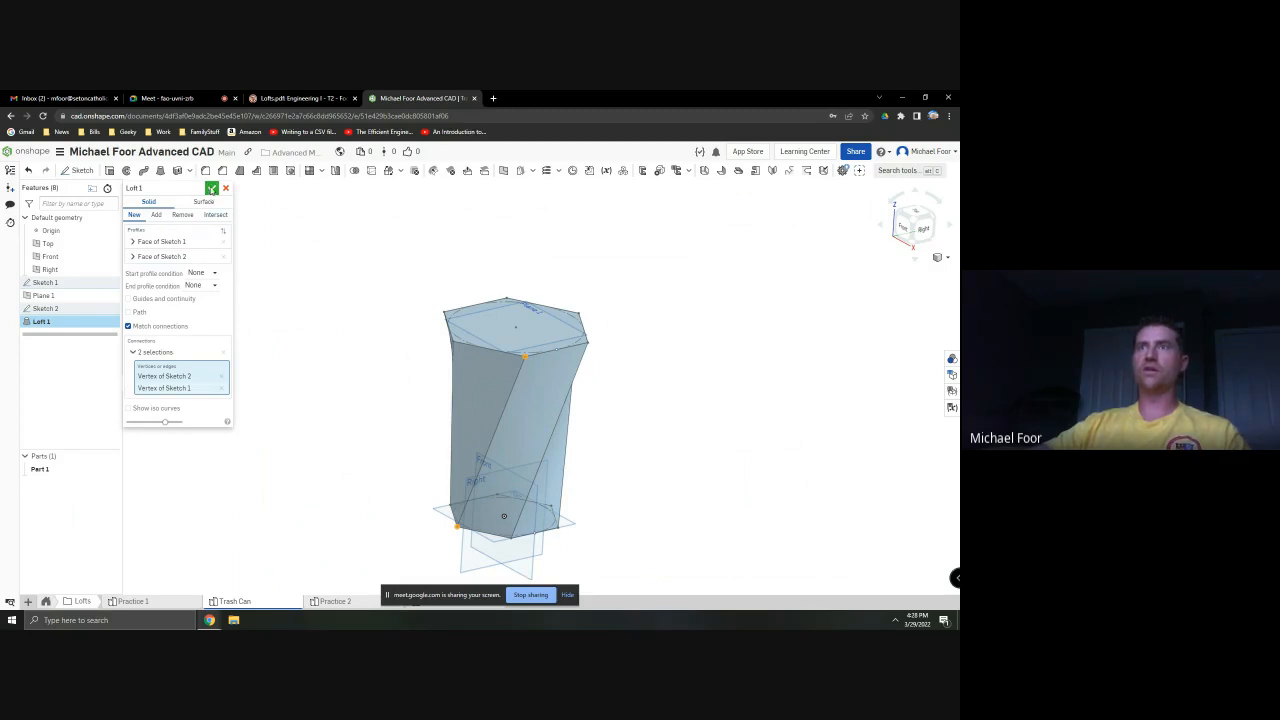
pyautogui.click(210, 190)
pyautogui.moveTo(299, 229)
pyautogui.mouseDown(button='right')
pyautogui.moveTo(209, 238)
pyautogui.moveTo(374, 203)
pyautogui.moveTo(269, 209)
pyautogui.moveTo(295, 210)
pyautogui.mouseUp(button='right')
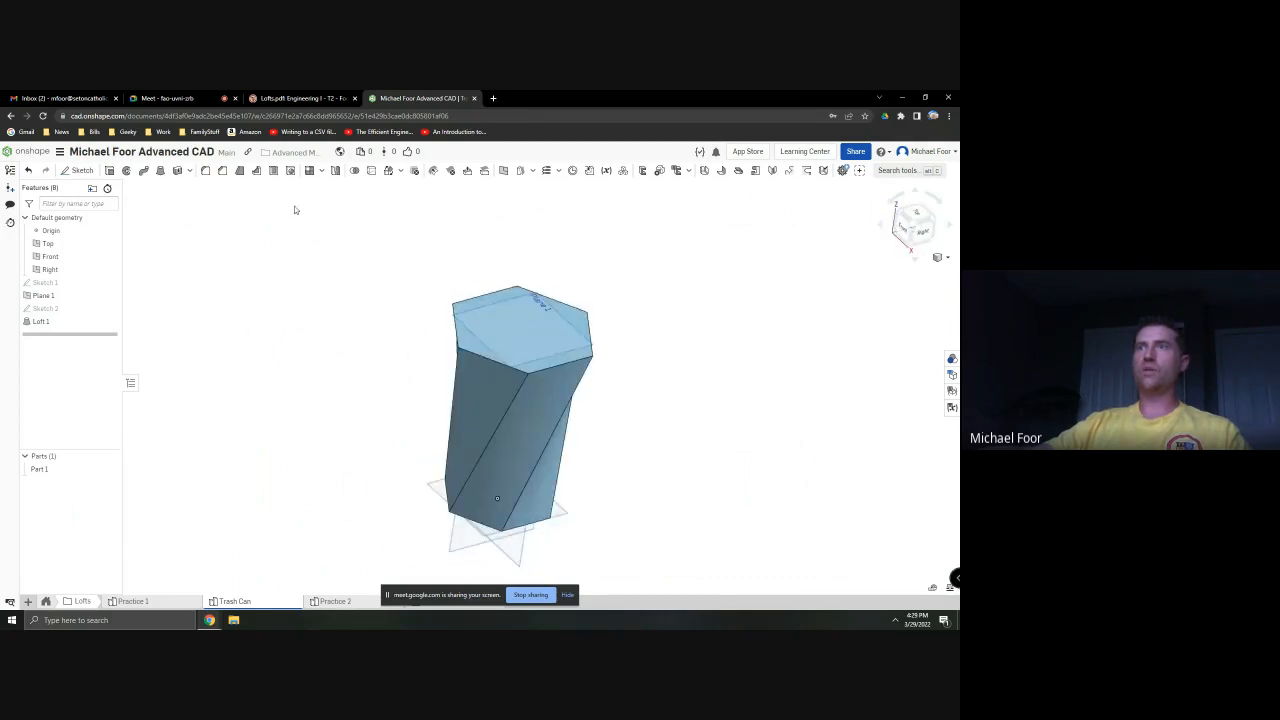
pyautogui.moveTo(415, 310)
pyautogui.mouseDown(button='right')
pyautogui.moveTo(409, 291)
pyautogui.moveTo(425, 358)
pyautogui.moveTo(397, 326)
pyautogui.moveTo(422, 323)
pyautogui.mouseUp(button='right')
# Switch to Lofts.pdf, read the page about shelling the shape, and return to Onshape
pyautogui.hotkey('alt', 'Tab')
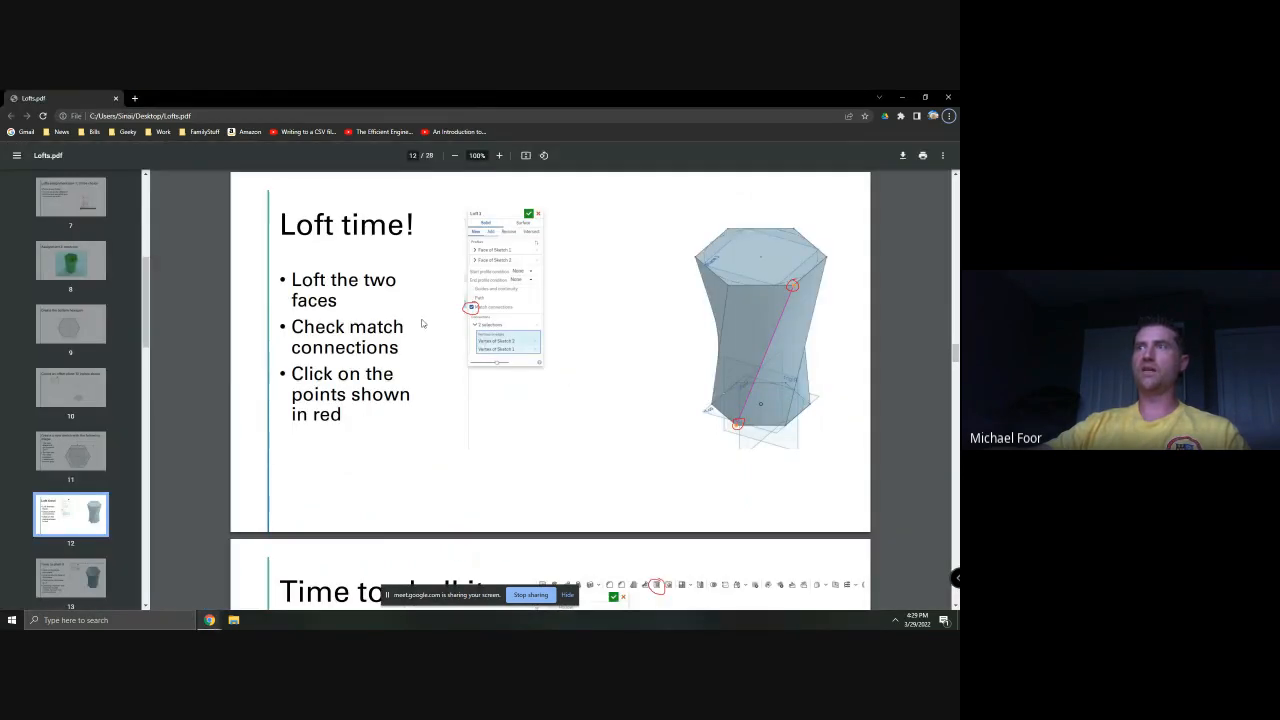
pyautogui.scroll(-3, 605, 301)
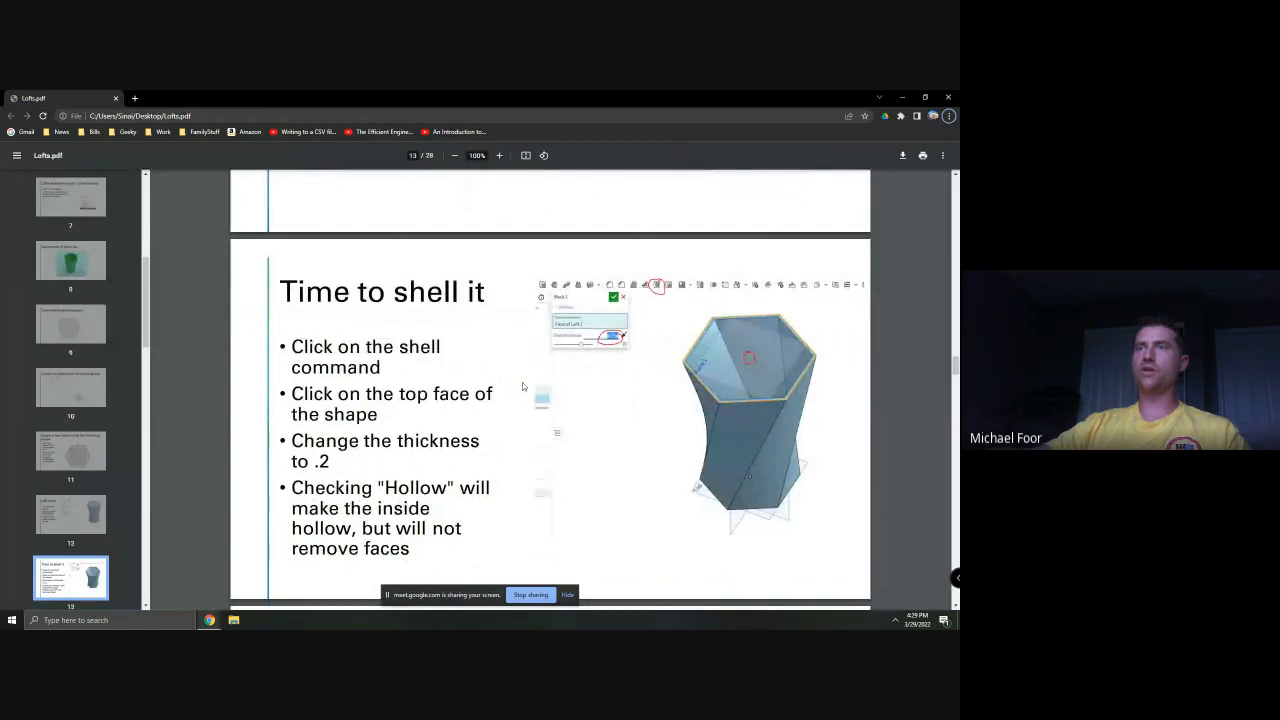
pyautogui.hotkey('alt', 'Tab')
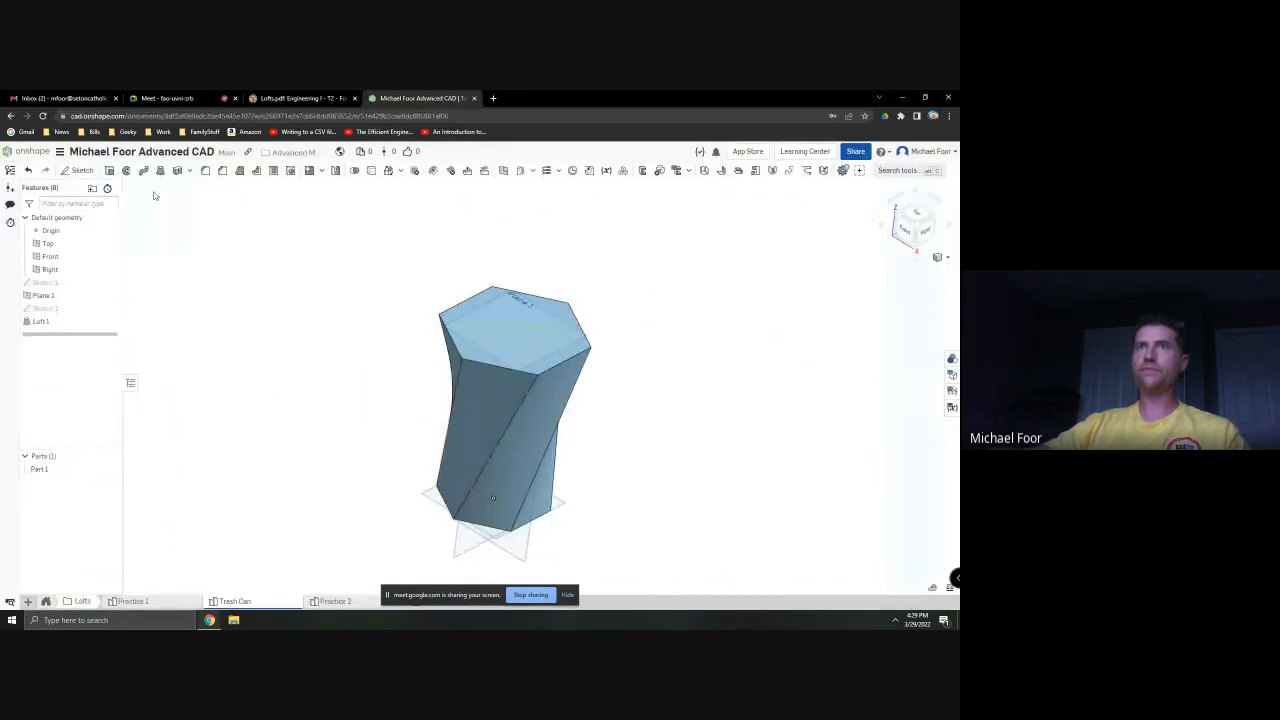
# Start a Shell on the lofted body with its top hexagonal face as the face to remove
pyautogui.click(273, 171)
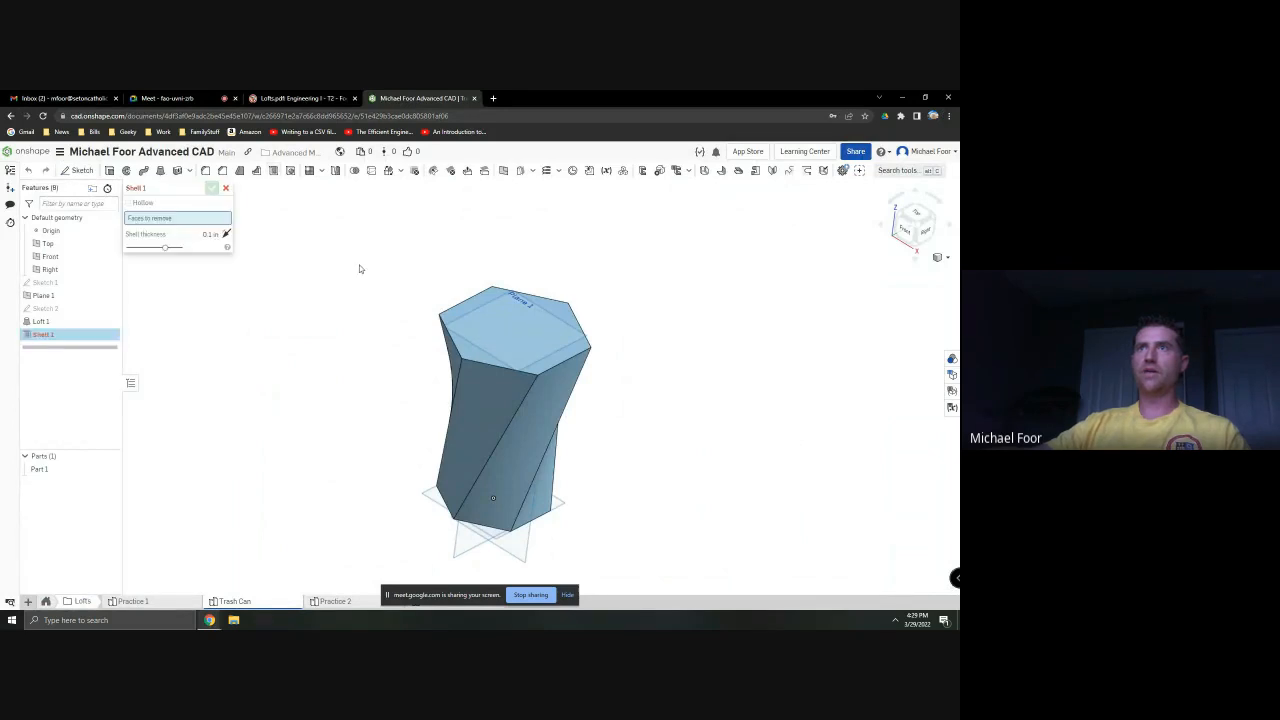
pyautogui.click(516, 331)
pyautogui.press('n')
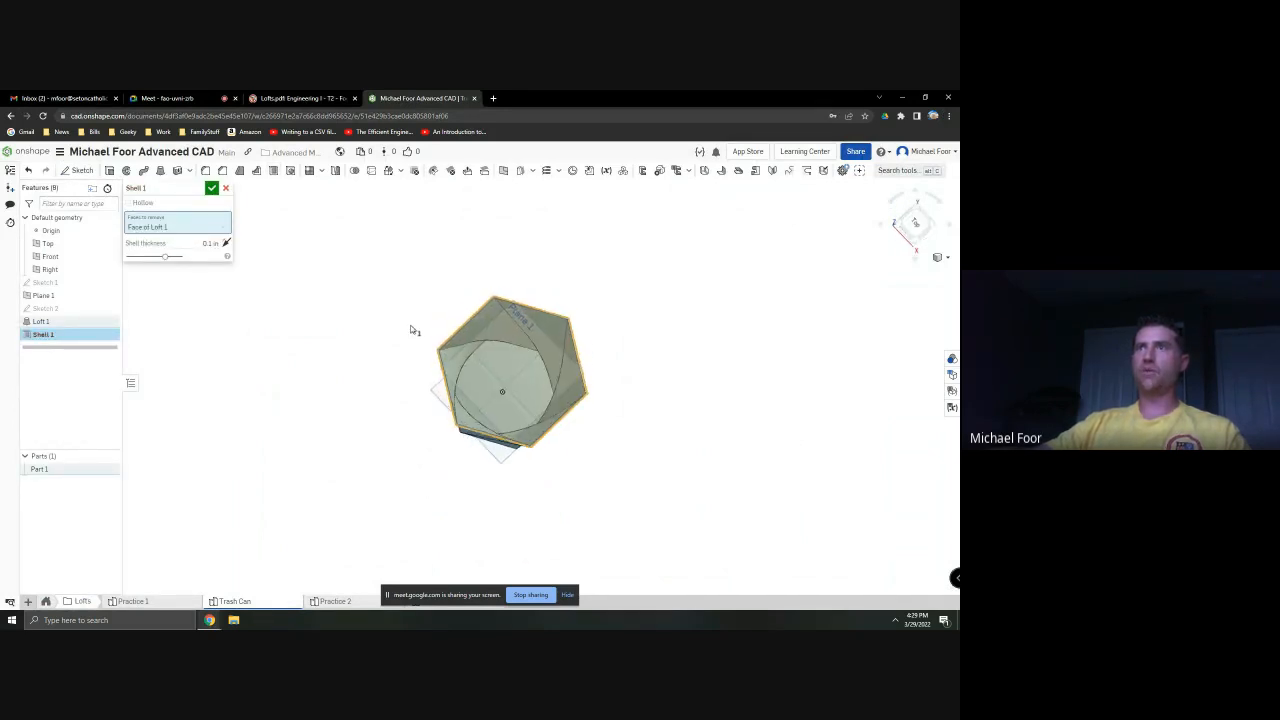
pyautogui.moveTo(413, 330); pyautogui.dragTo(414, 292, button='right')
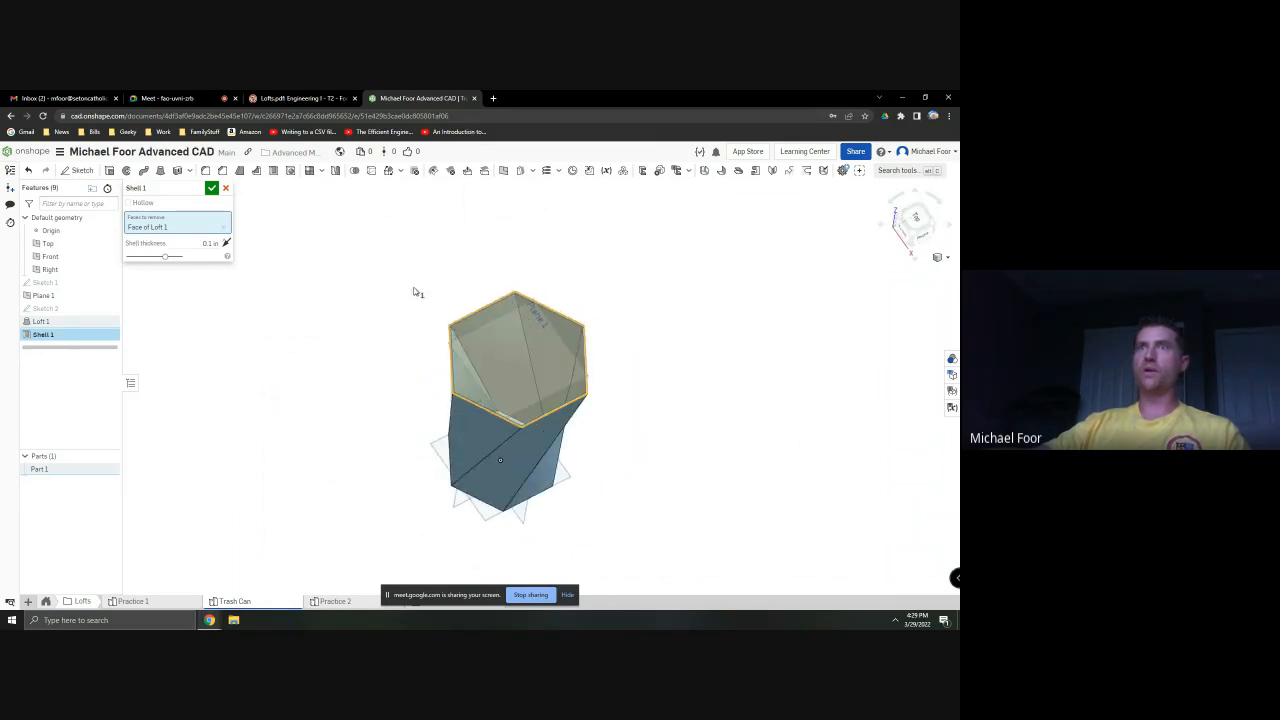
# Try the shell's Hollow option and switch back to removing the top face
pyautogui.click(128, 203)
pyautogui.moveTo(337, 314); pyautogui.dragTo(342, 287, button='right')
pyautogui.moveTo(517, 360); pyautogui.dragTo(523, 412, button='right')
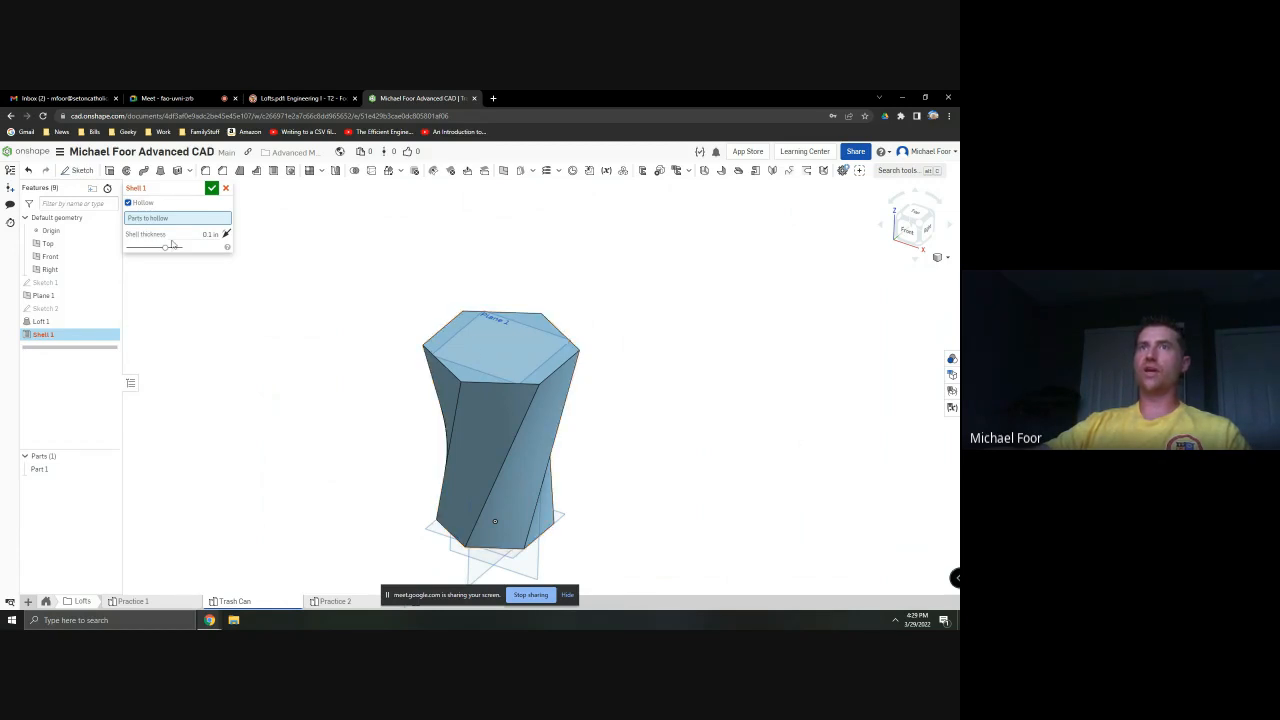
pyautogui.click(128, 203)
pyautogui.moveTo(278, 317); pyautogui.dragTo(279, 353, button='right')
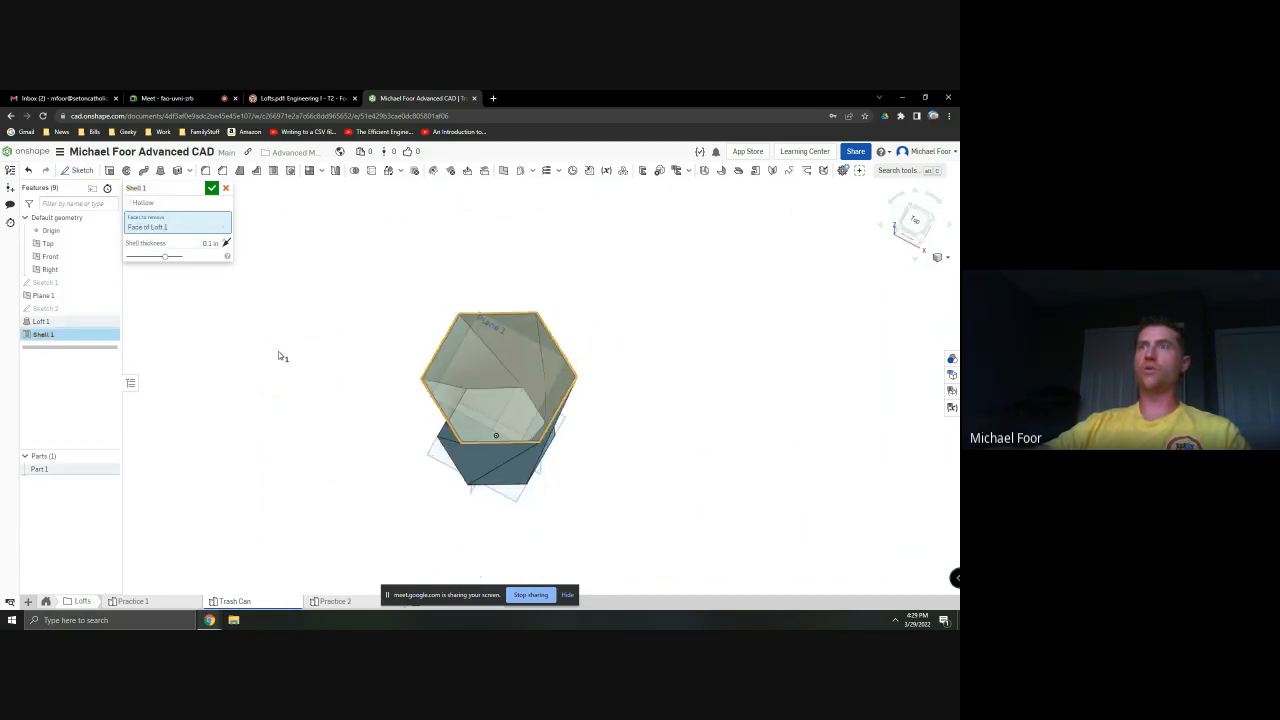
# Select the shell thickness value and accept the shell with the top face removed
pyautogui.click(204, 244)
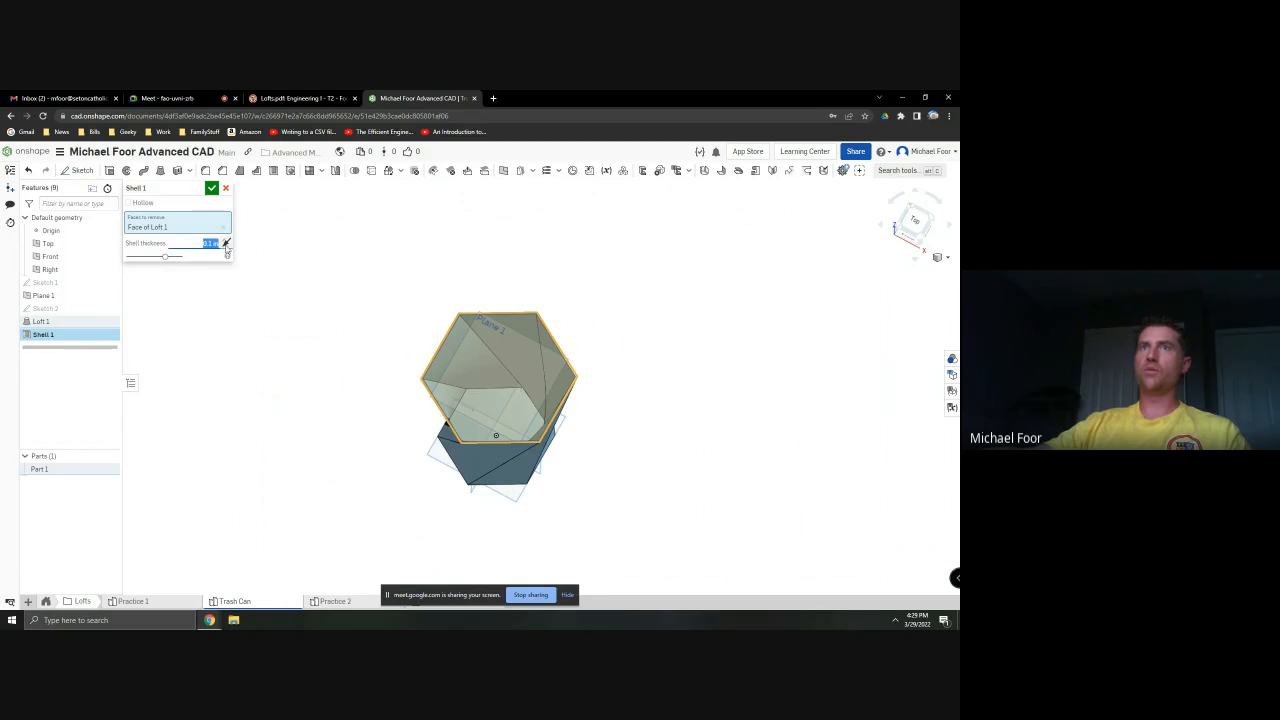
pyautogui.click(211, 188)
pyautogui.moveTo(286, 346)
pyautogui.mouseDown(button='right')
pyautogui.moveTo(310, 342)
pyautogui.moveTo(271, 331)
pyautogui.moveTo(251, 374)
pyautogui.moveTo(297, 366)
pyautogui.moveTo(279, 351)
pyautogui.mouseUp(button='right')
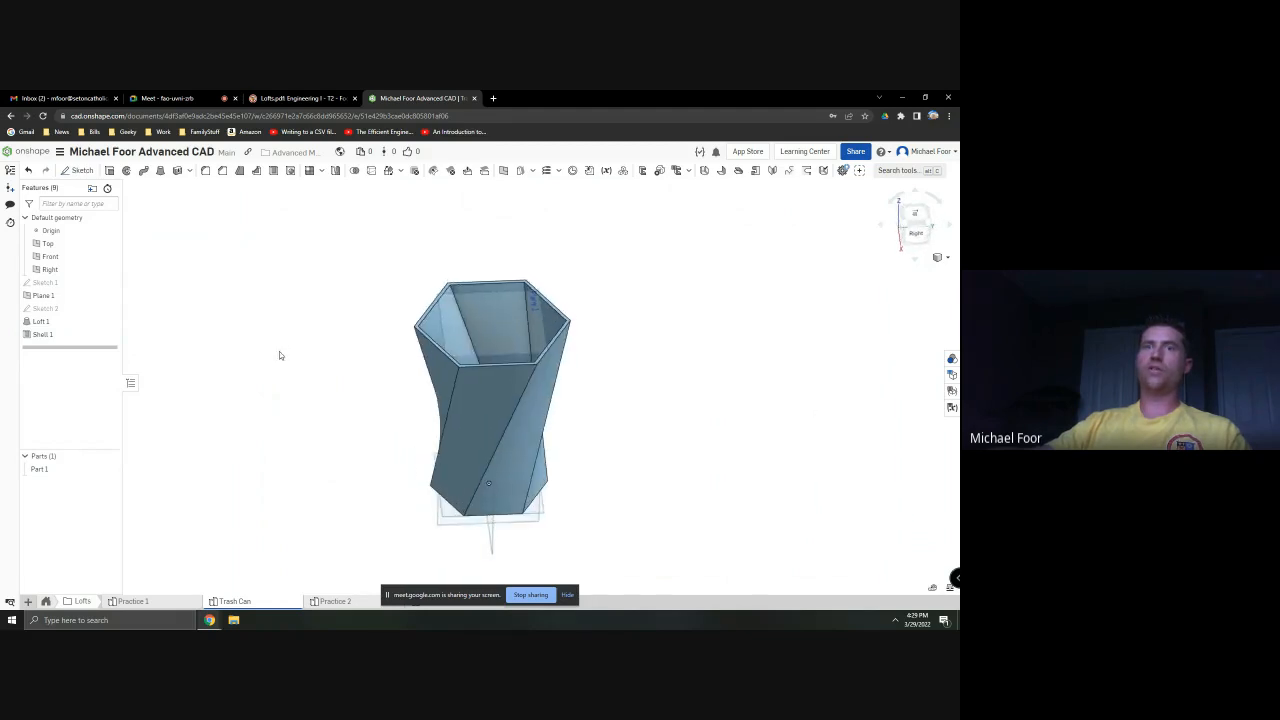
# Change the appearance of Part 1 to light green (#83BC68), make it slightly transparent, and accept the appearance
pyautogui.rightClick(45, 473)
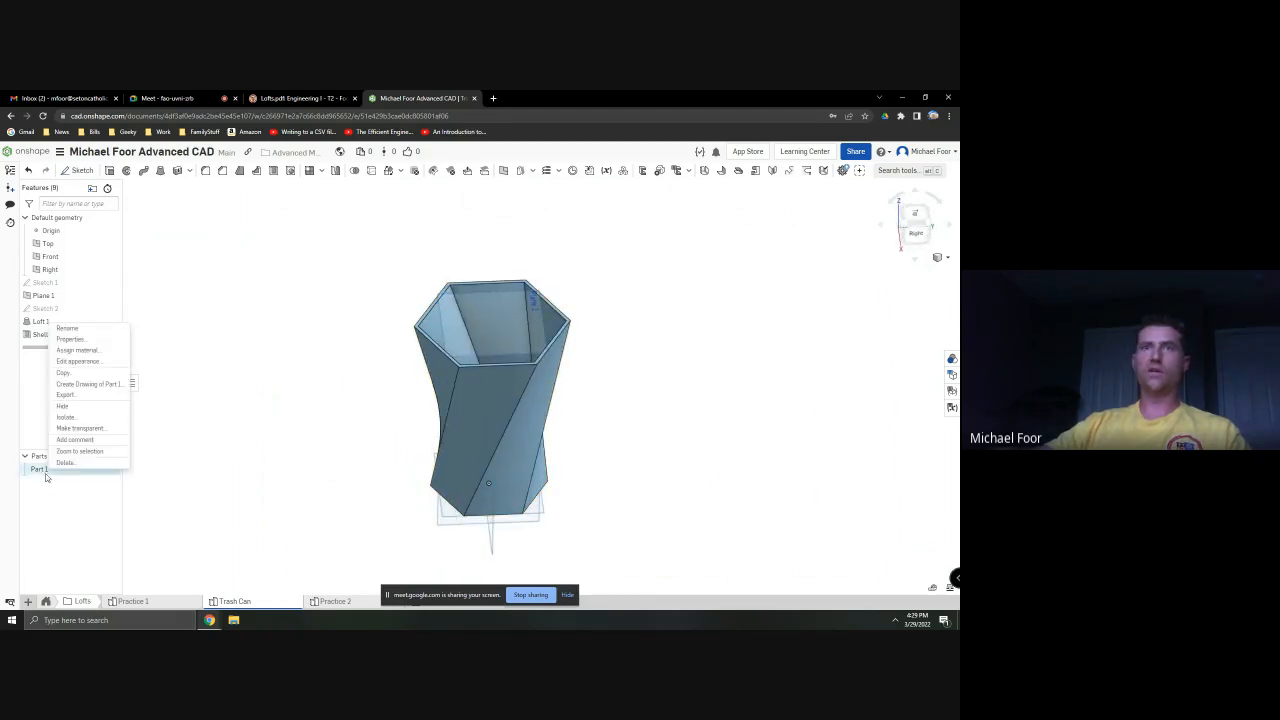
pyautogui.click(97, 362)
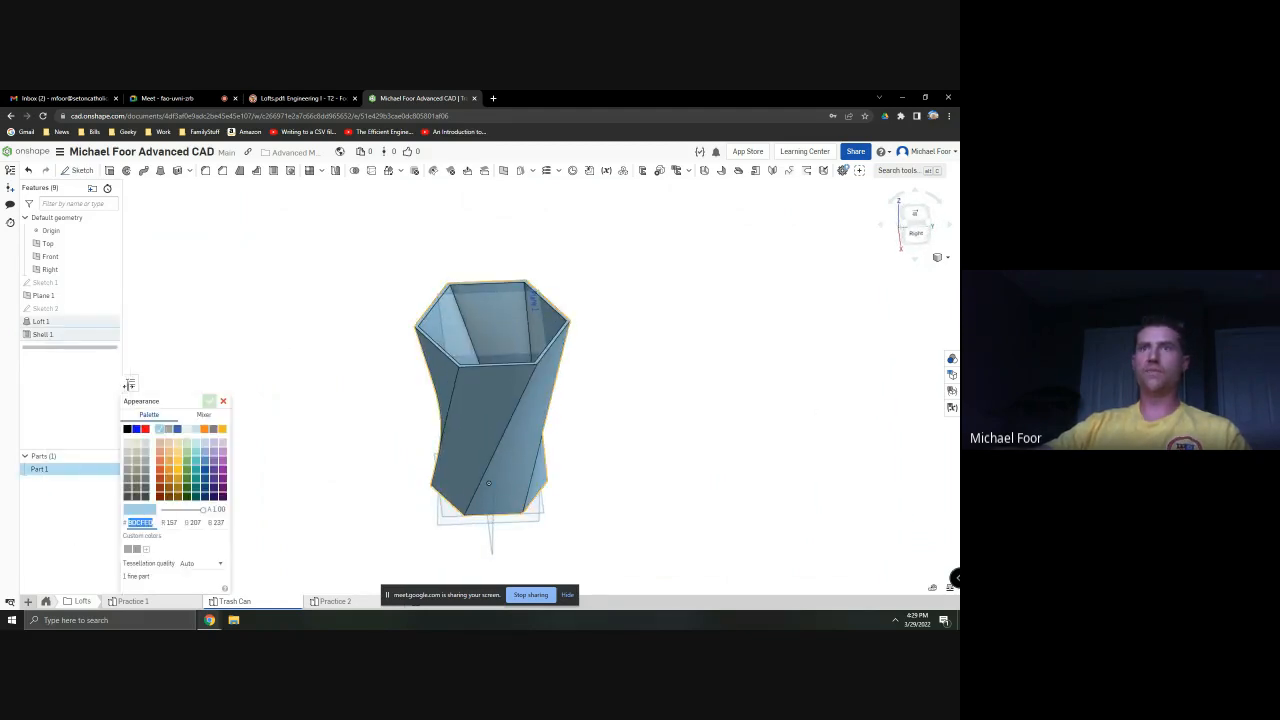
pyautogui.click(189, 473)
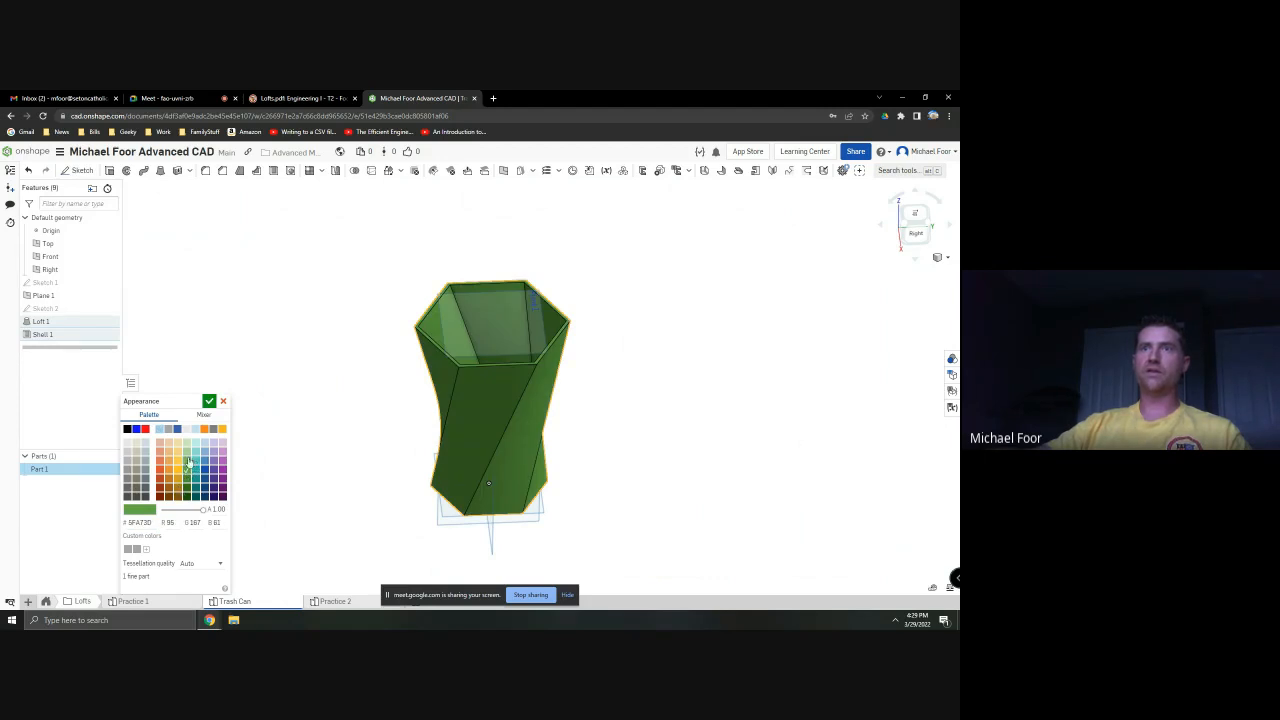
pyautogui.click(187, 462)
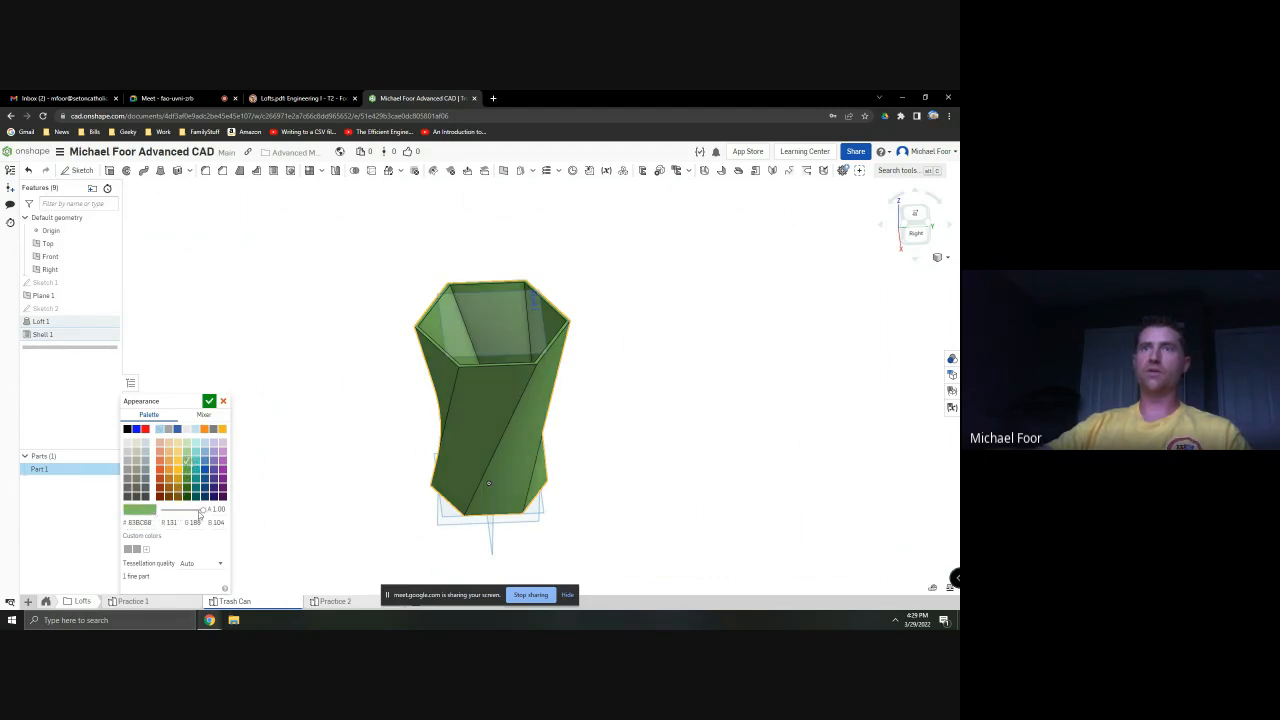
pyautogui.moveTo(200, 511); pyautogui.dragTo(197, 511)
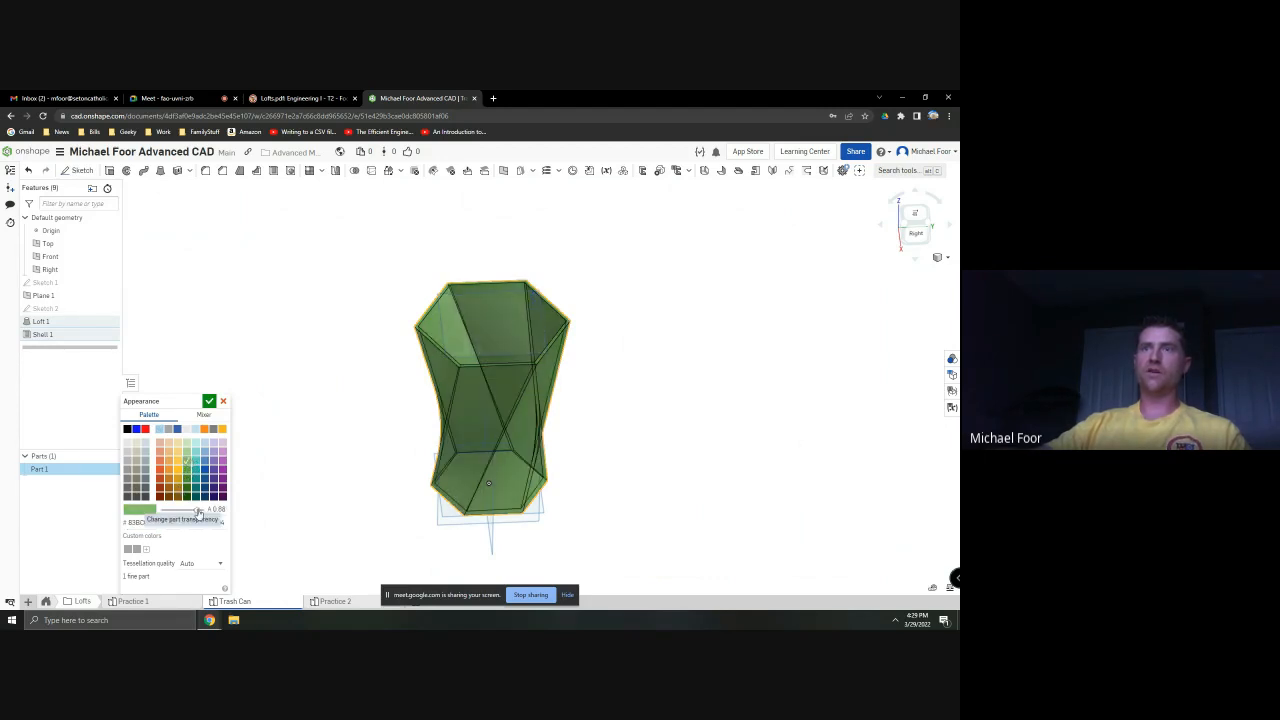
pyautogui.click(209, 402)
pyautogui.moveTo(264, 420); pyautogui.dragTo(204, 400, button='right')
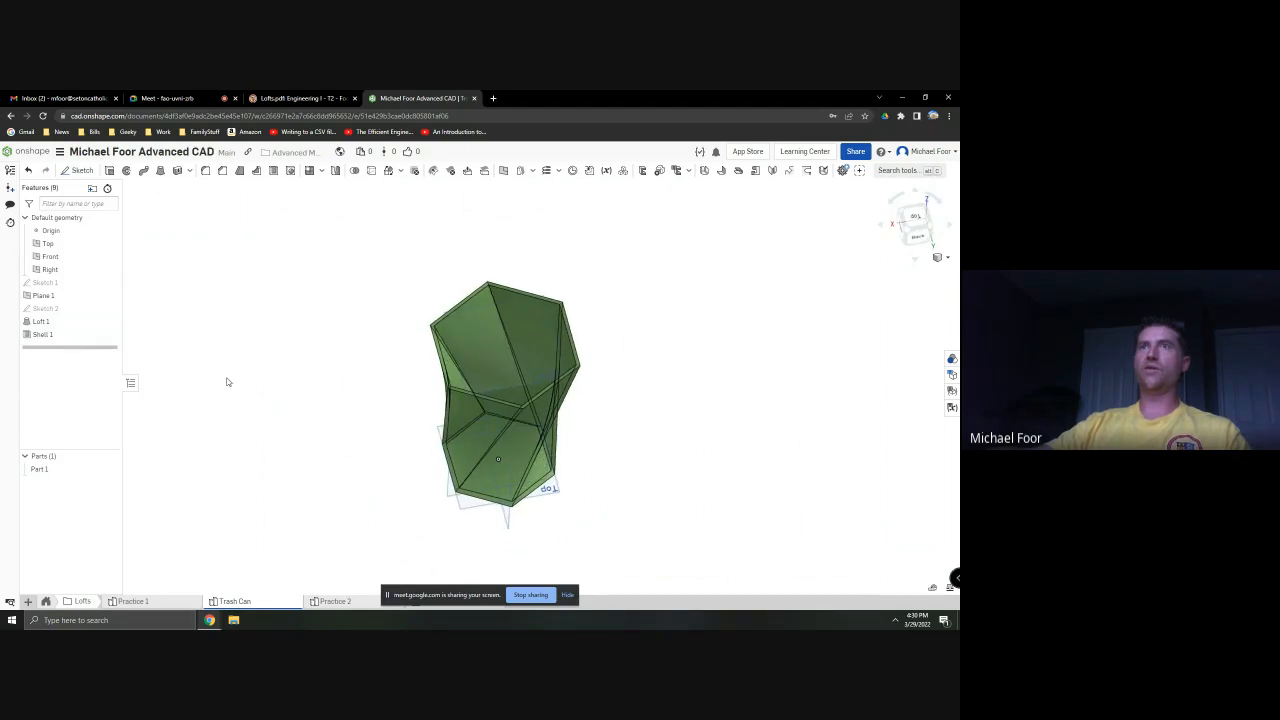